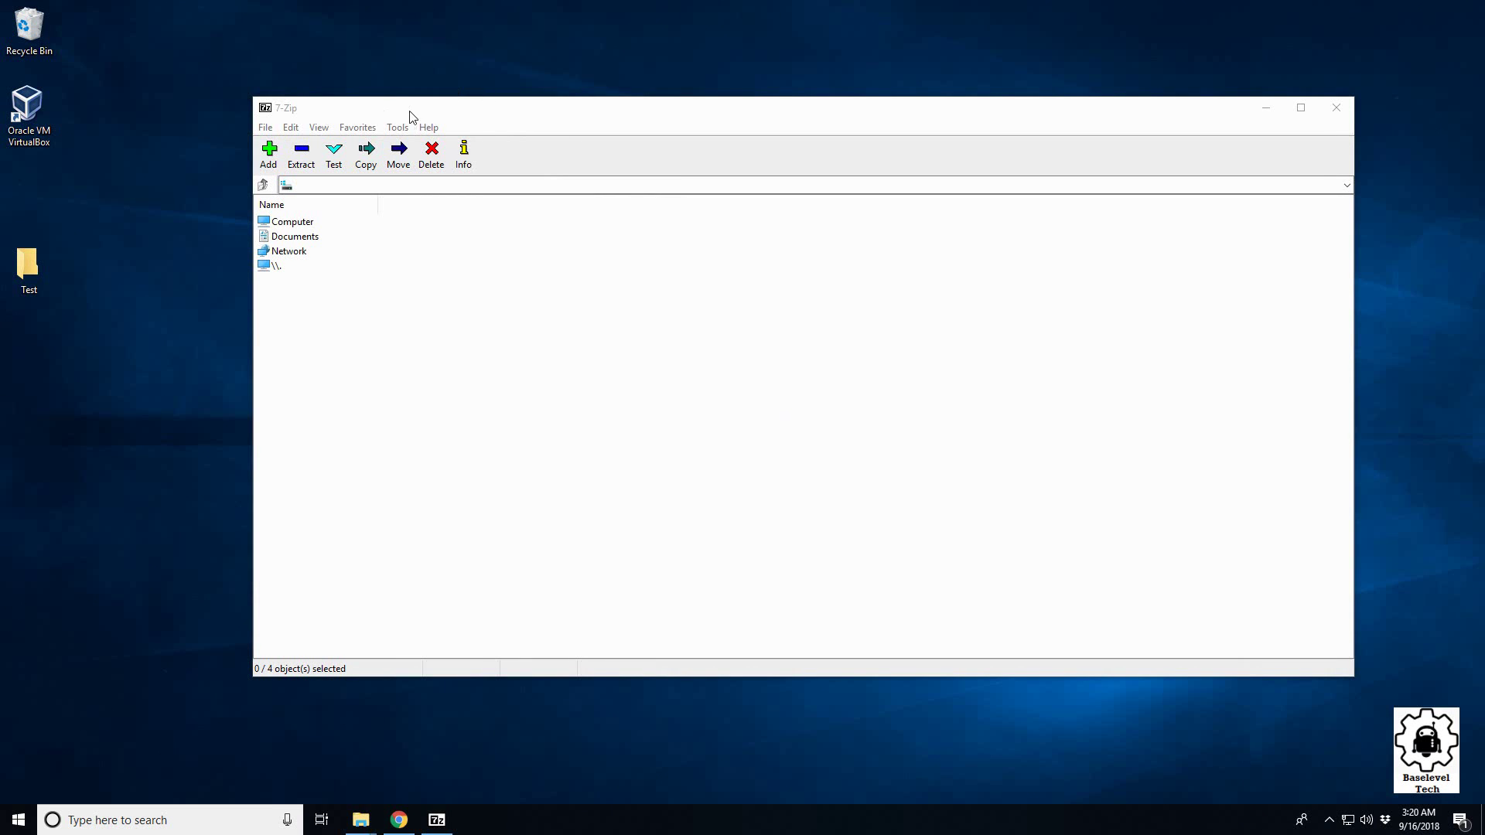
Step: Move the 7-Zip File Manager window slightly to the left on the desktop
left_click_drag(473, 116, 408, 101)
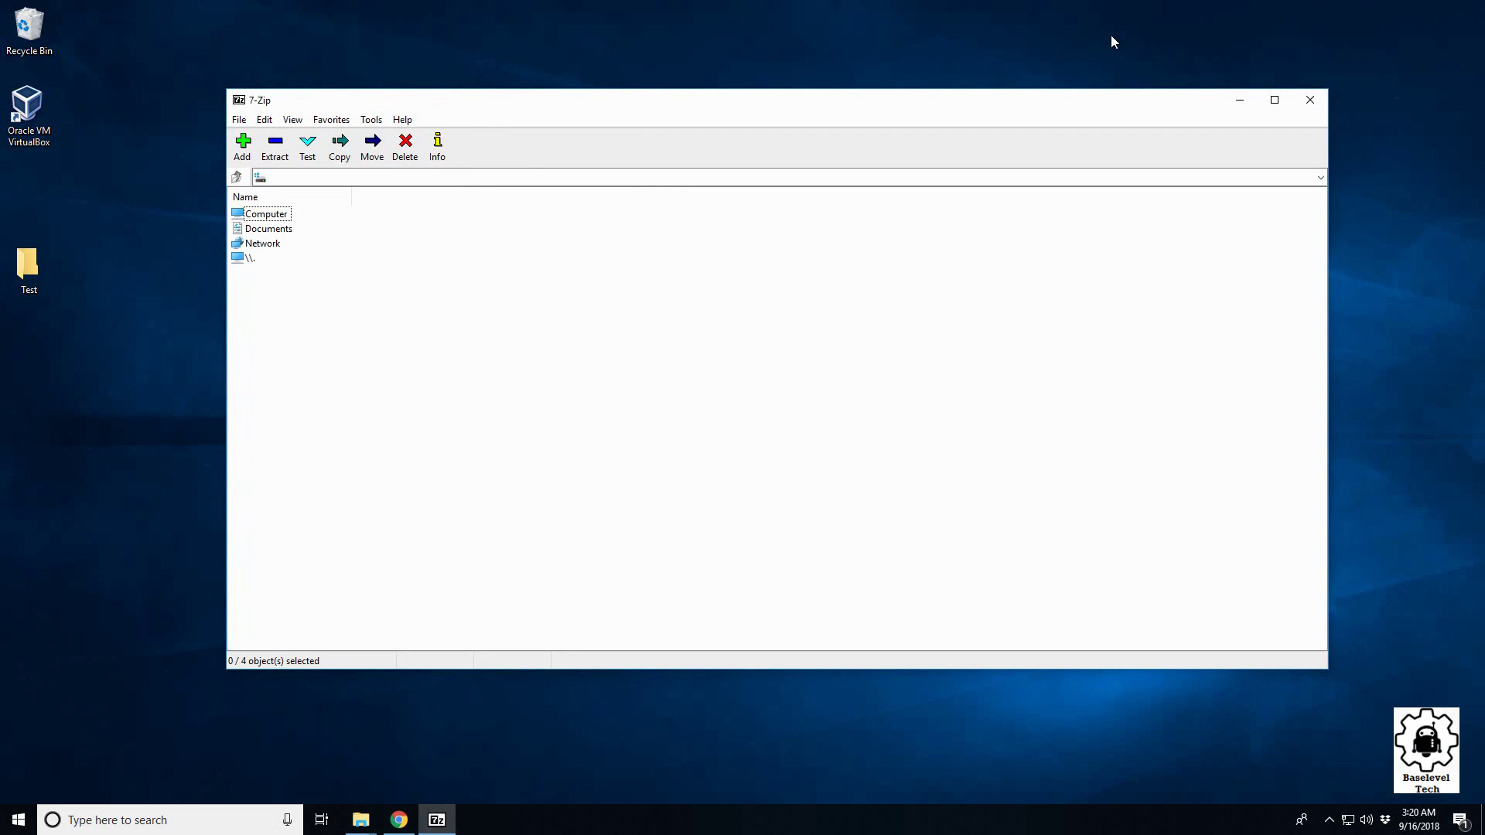
Step: Close 7-Zip File Manager and open Test's kali-linux-light-2018-3-i386-iso folder, showing the ISO
left_click(1310, 102)
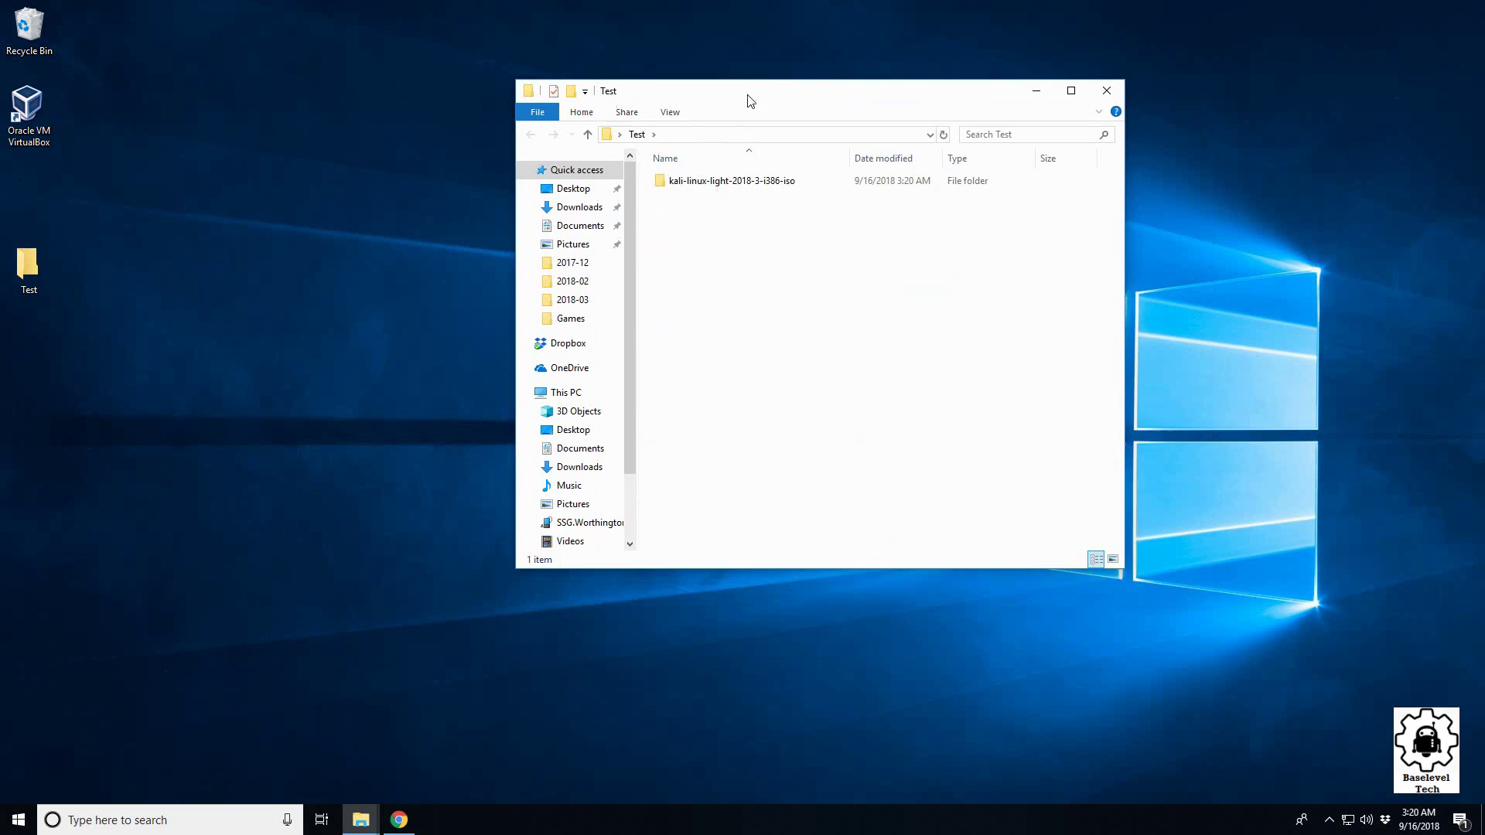
left_click_drag(746, 99, 365, 100)
double_click(359, 197)
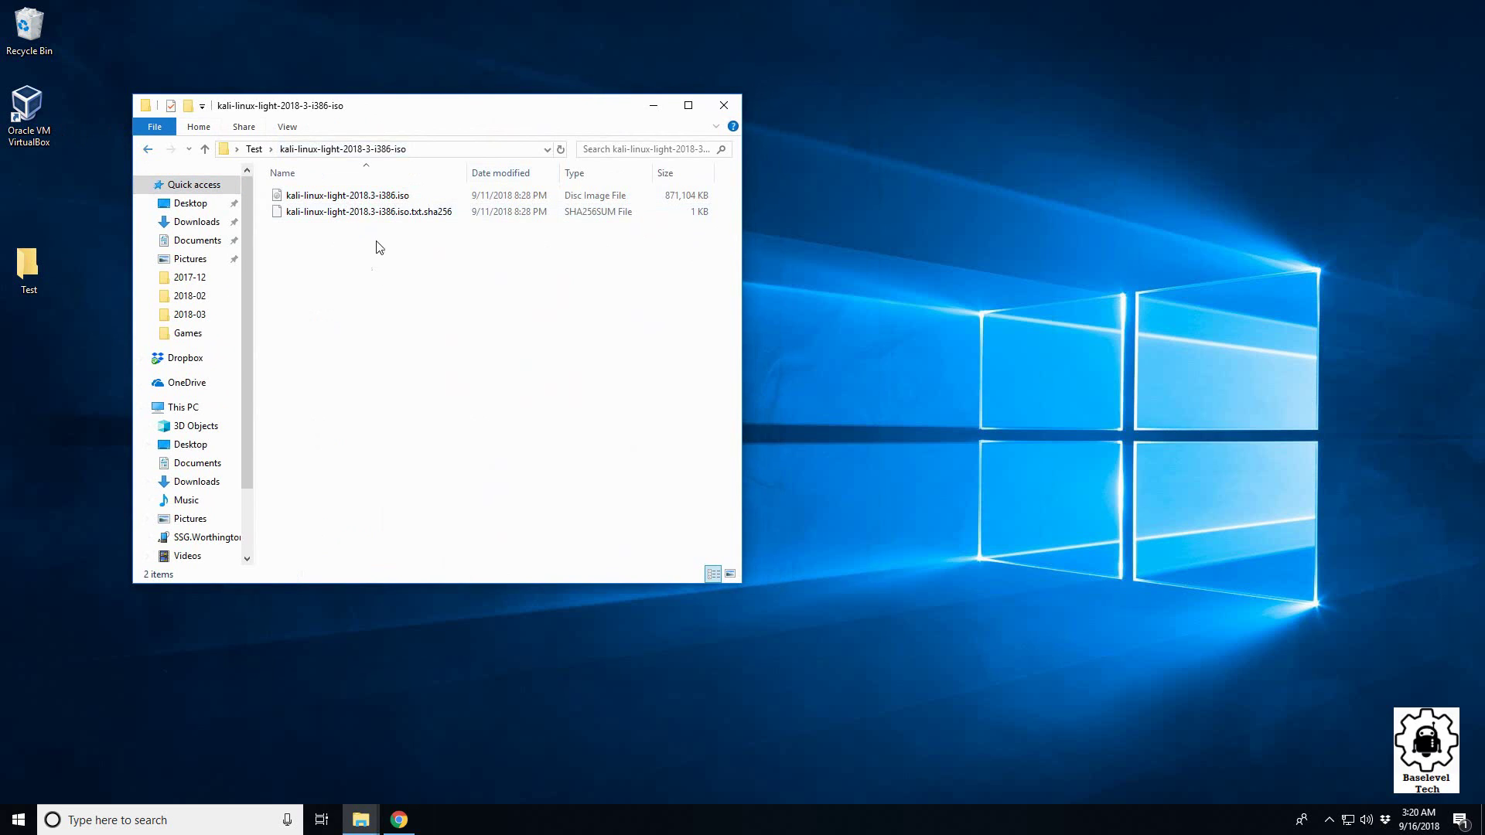
left_click(680, 203)
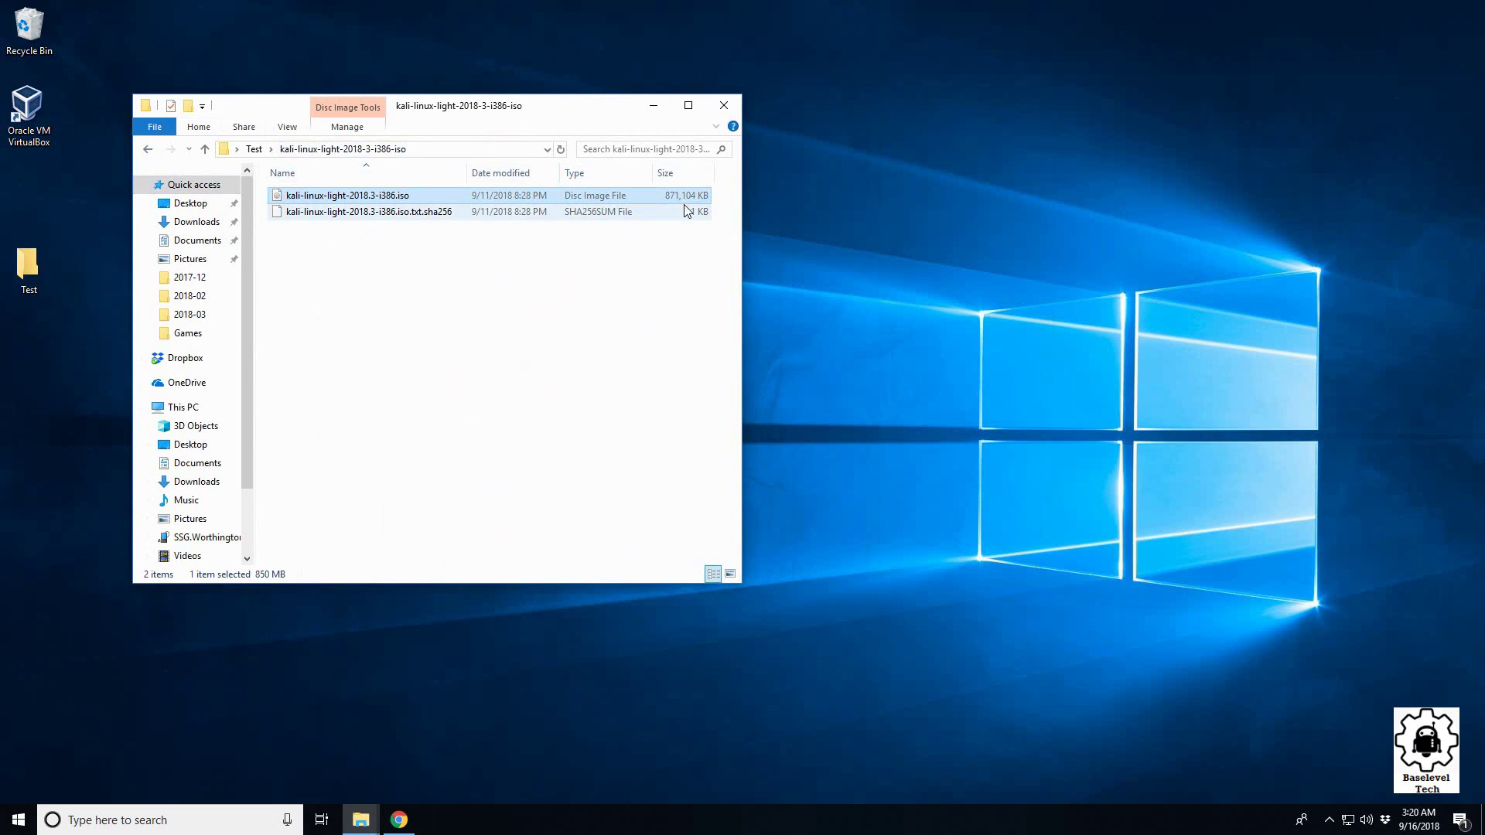
left_click(145, 151)
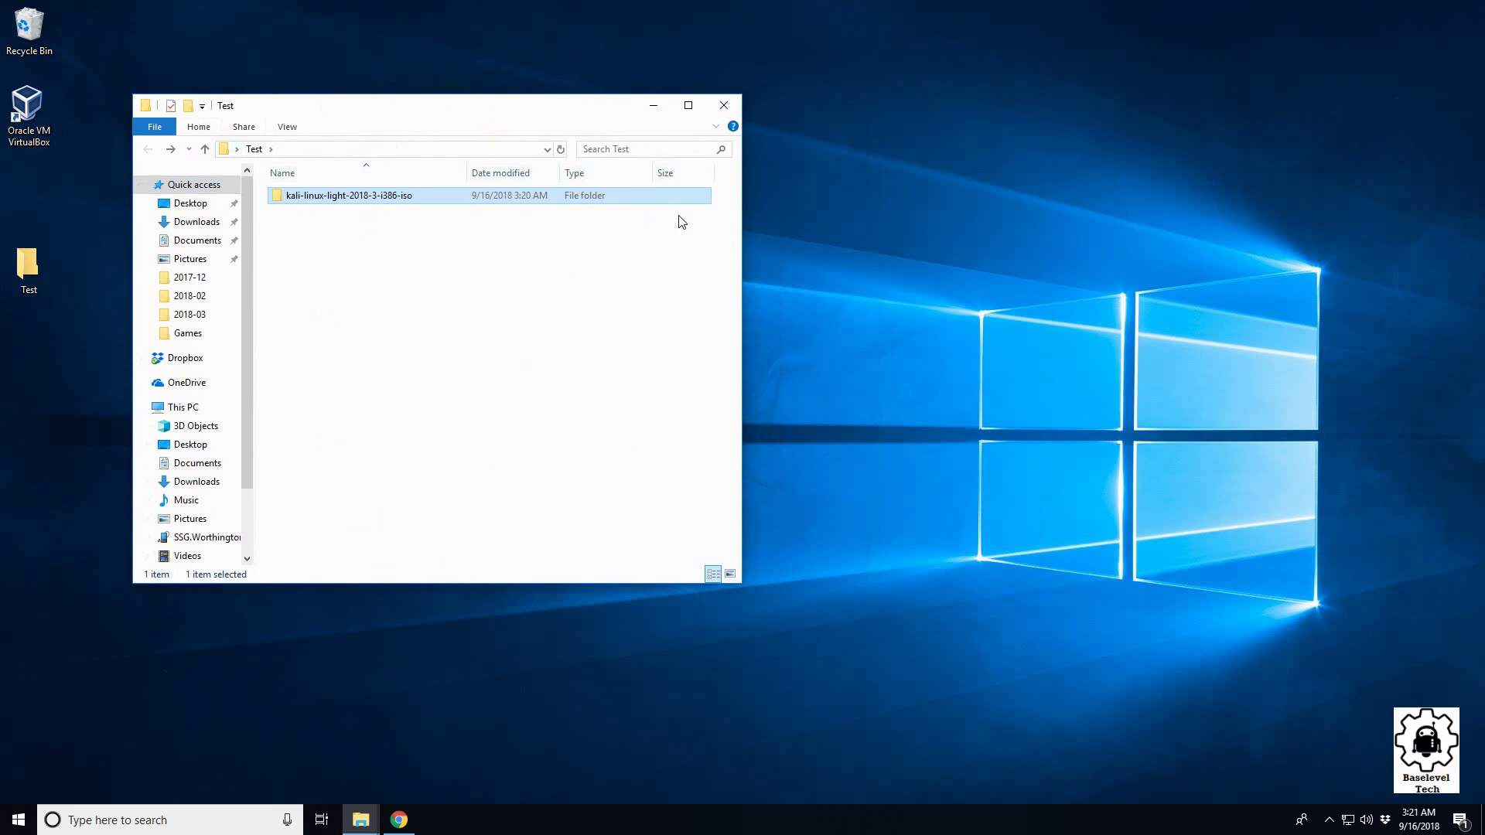
double_click(462, 195)
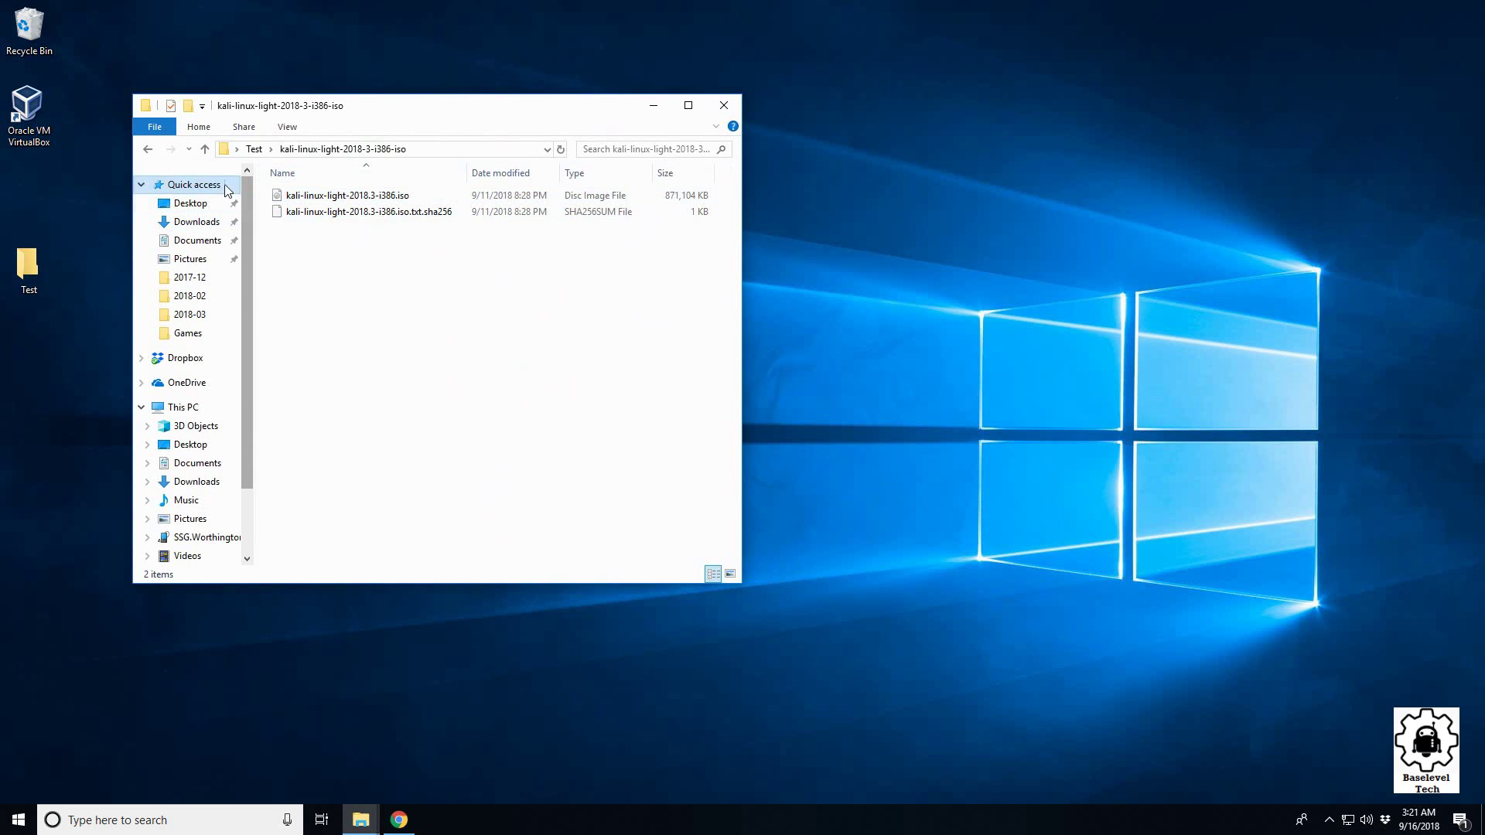
Step: Open 7-Zip Add to Archive for the Kali ISO, keeping 7z format at Maximum compression
right_click(347, 196)
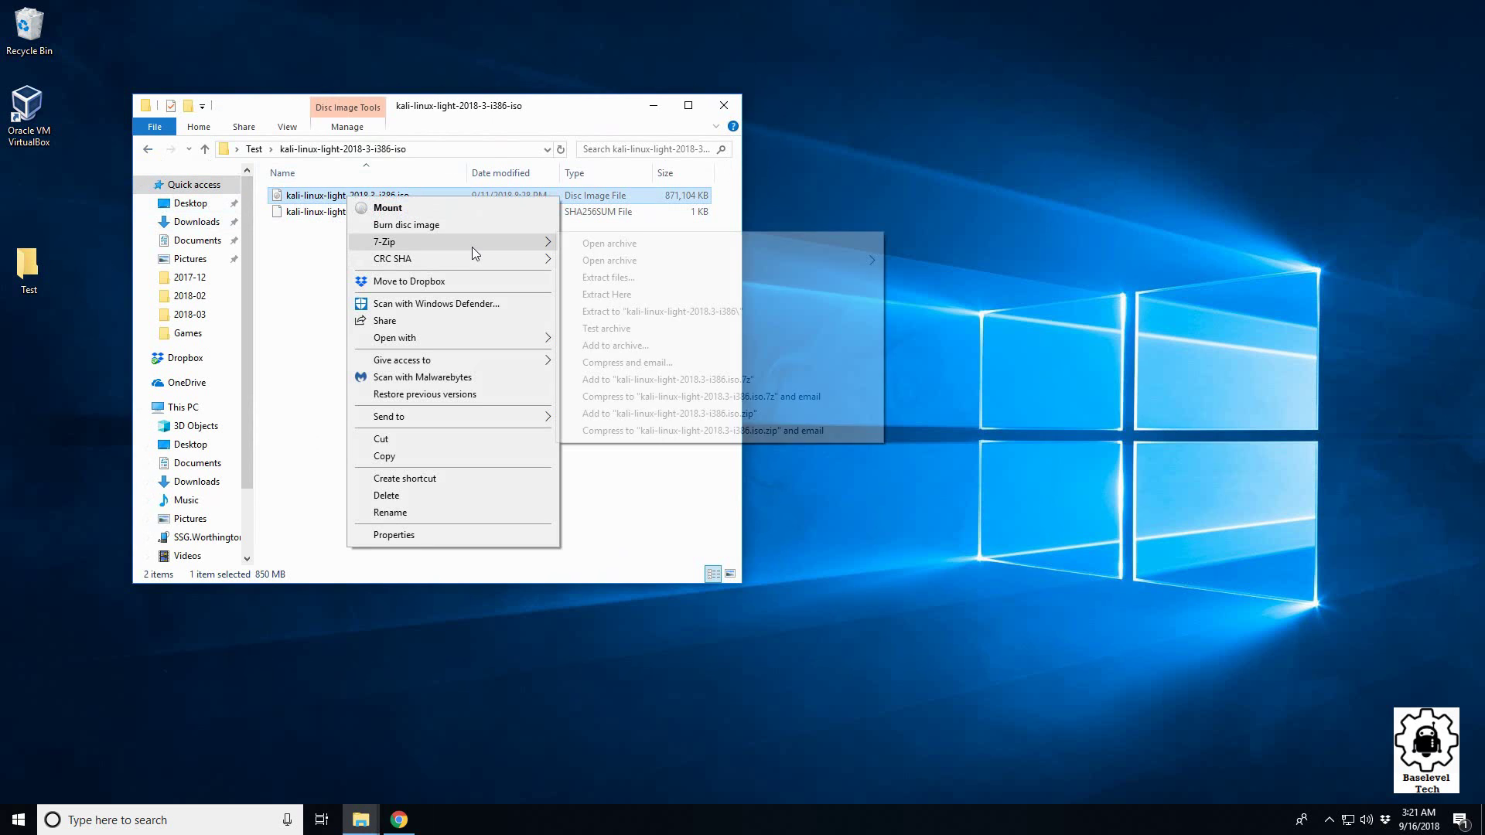
left_click(304, 296)
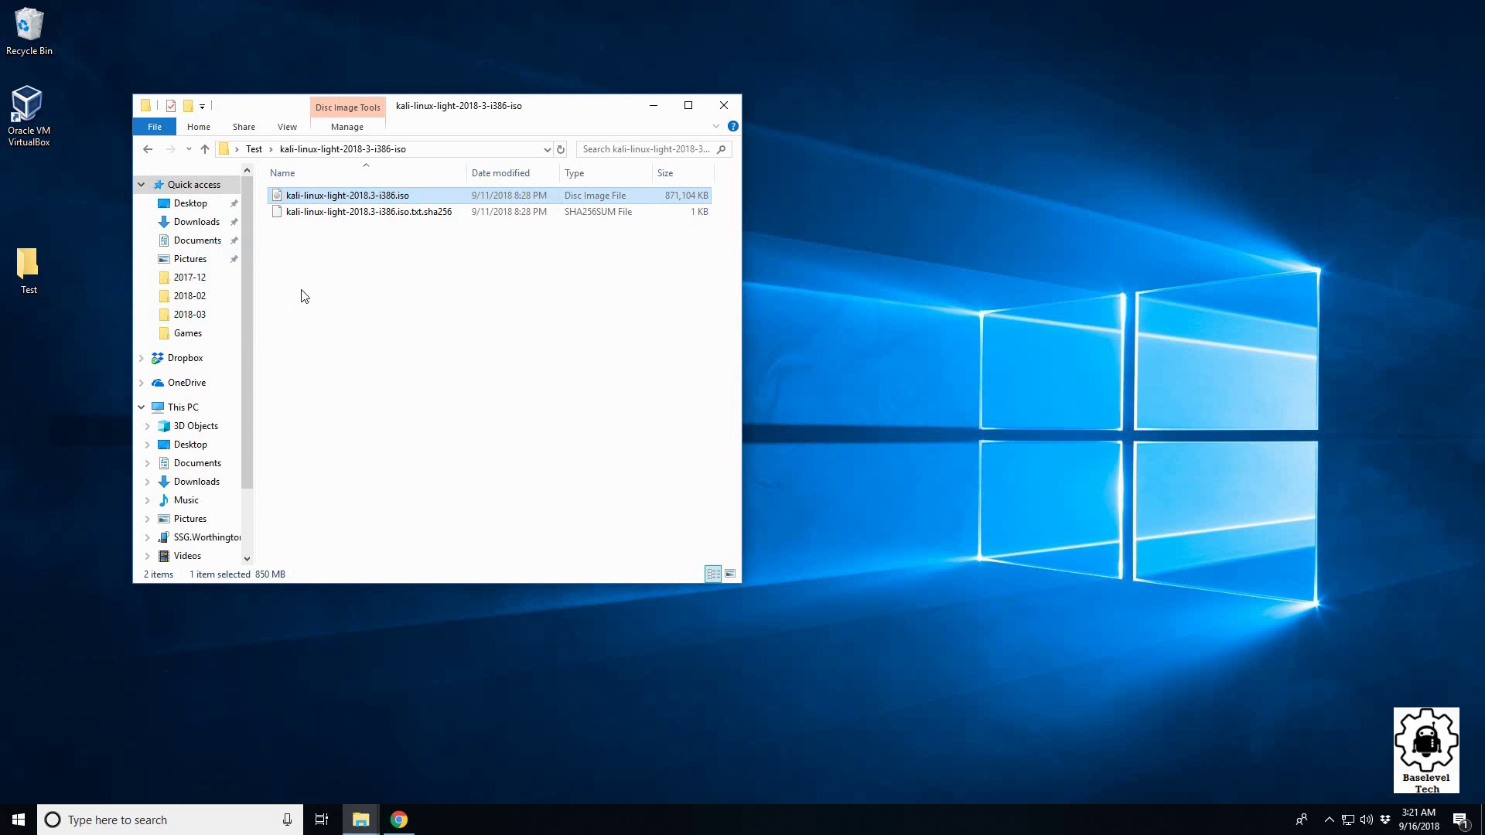
right_click(323, 197)
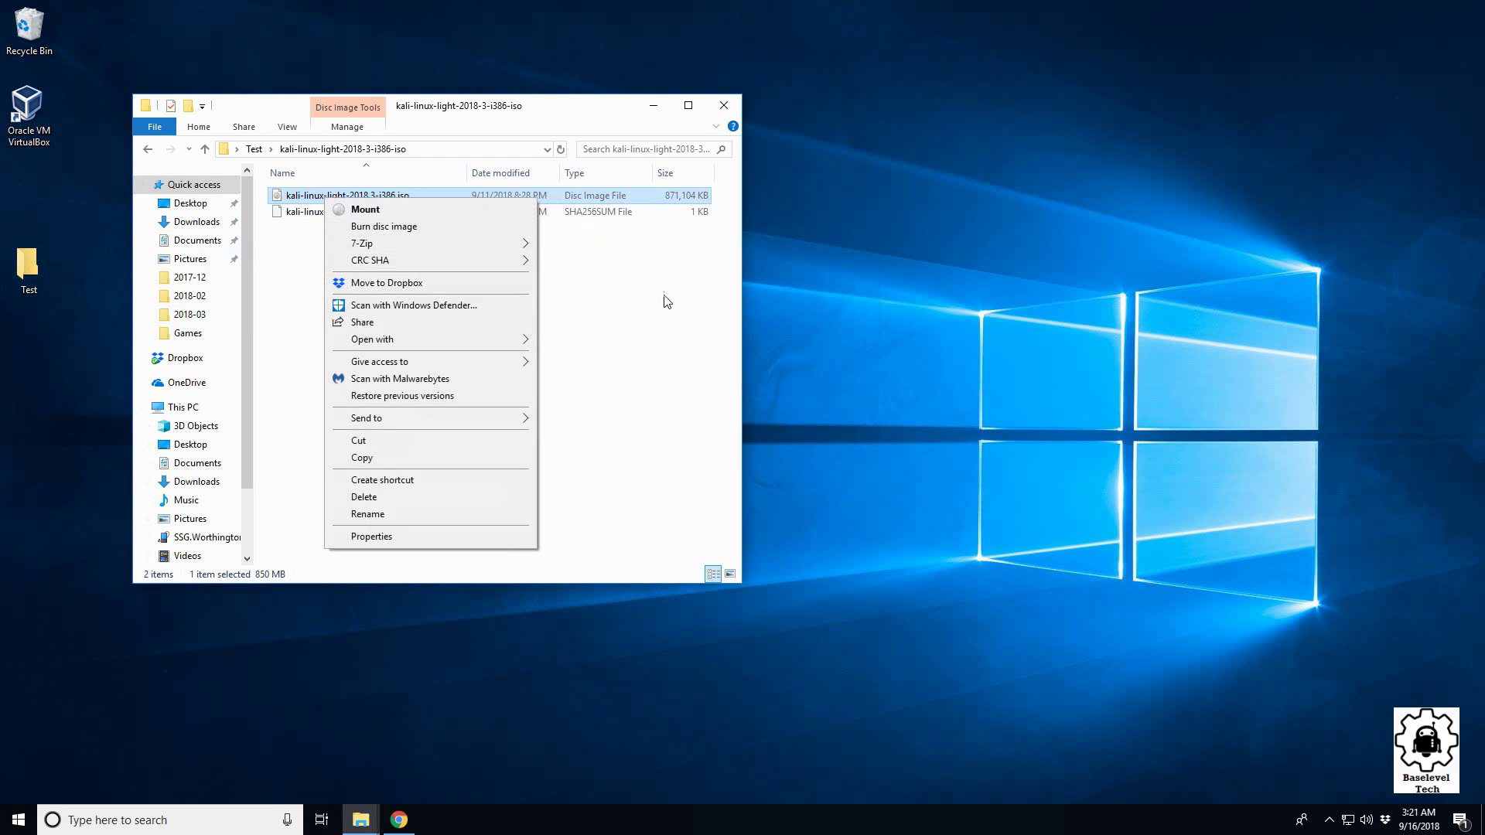
mouse_move(501, 244)
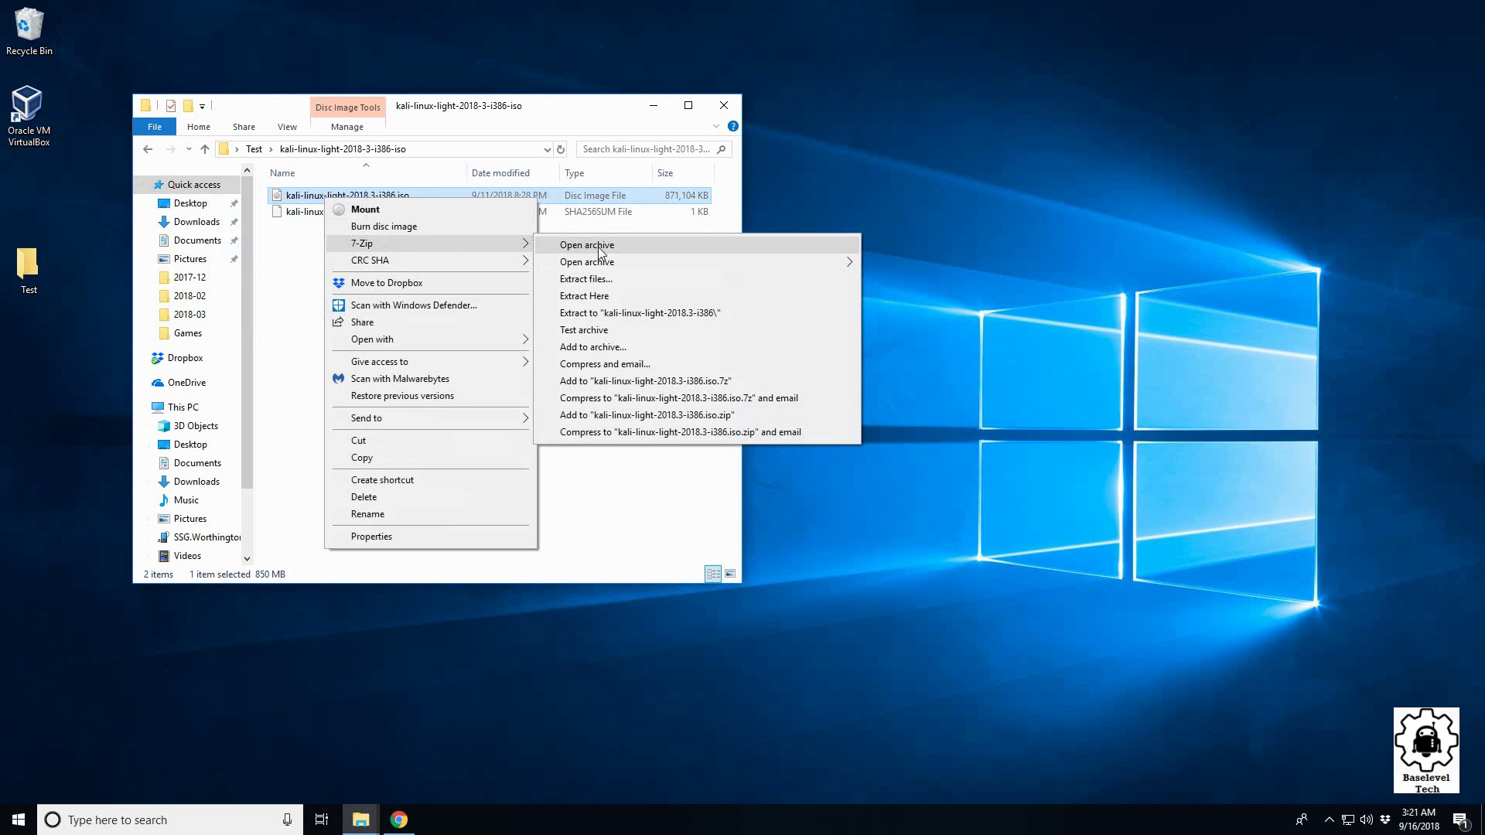
left_click(608, 348)
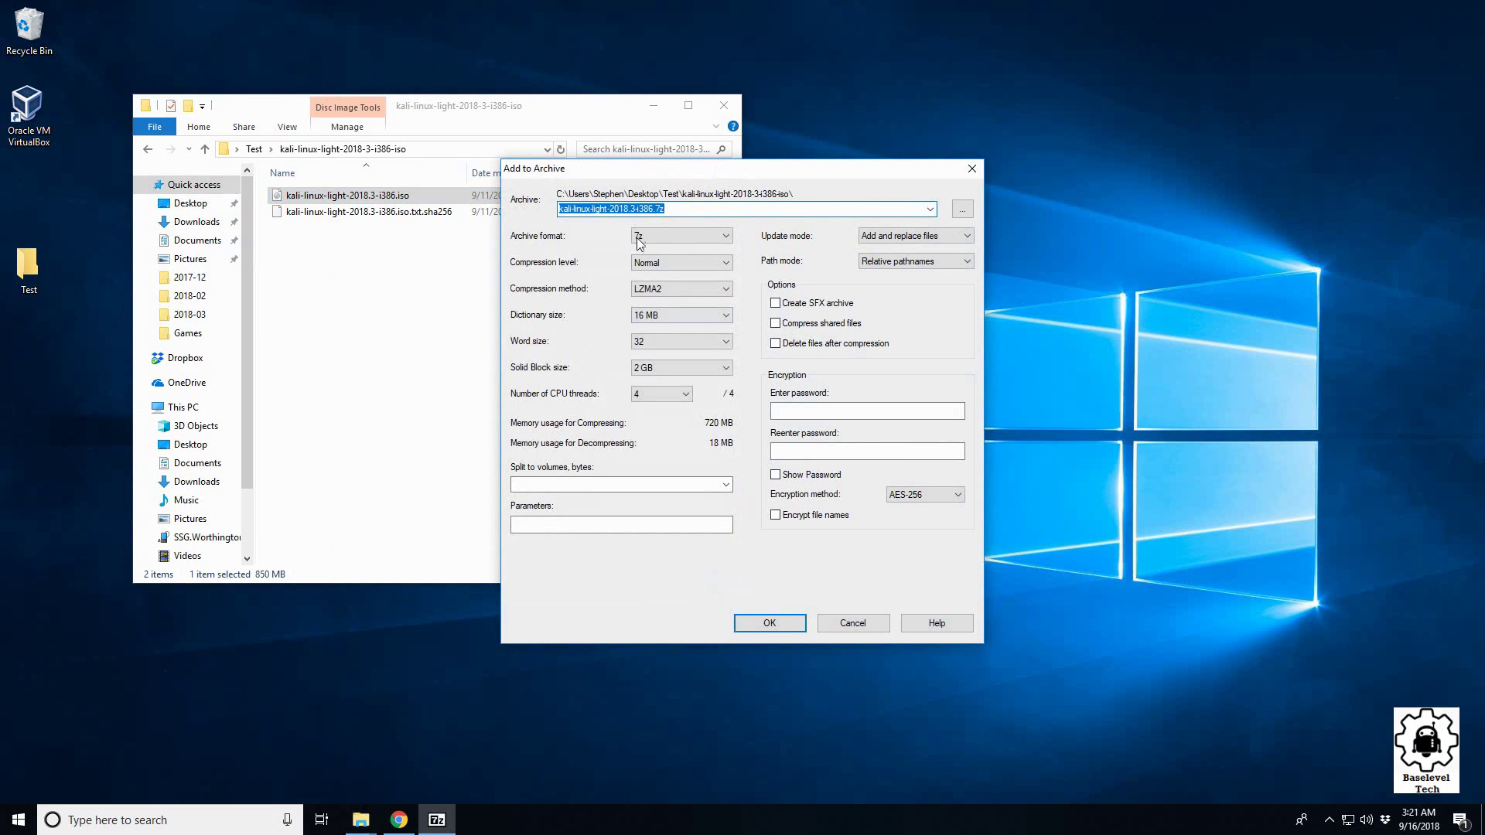
left_click(695, 240)
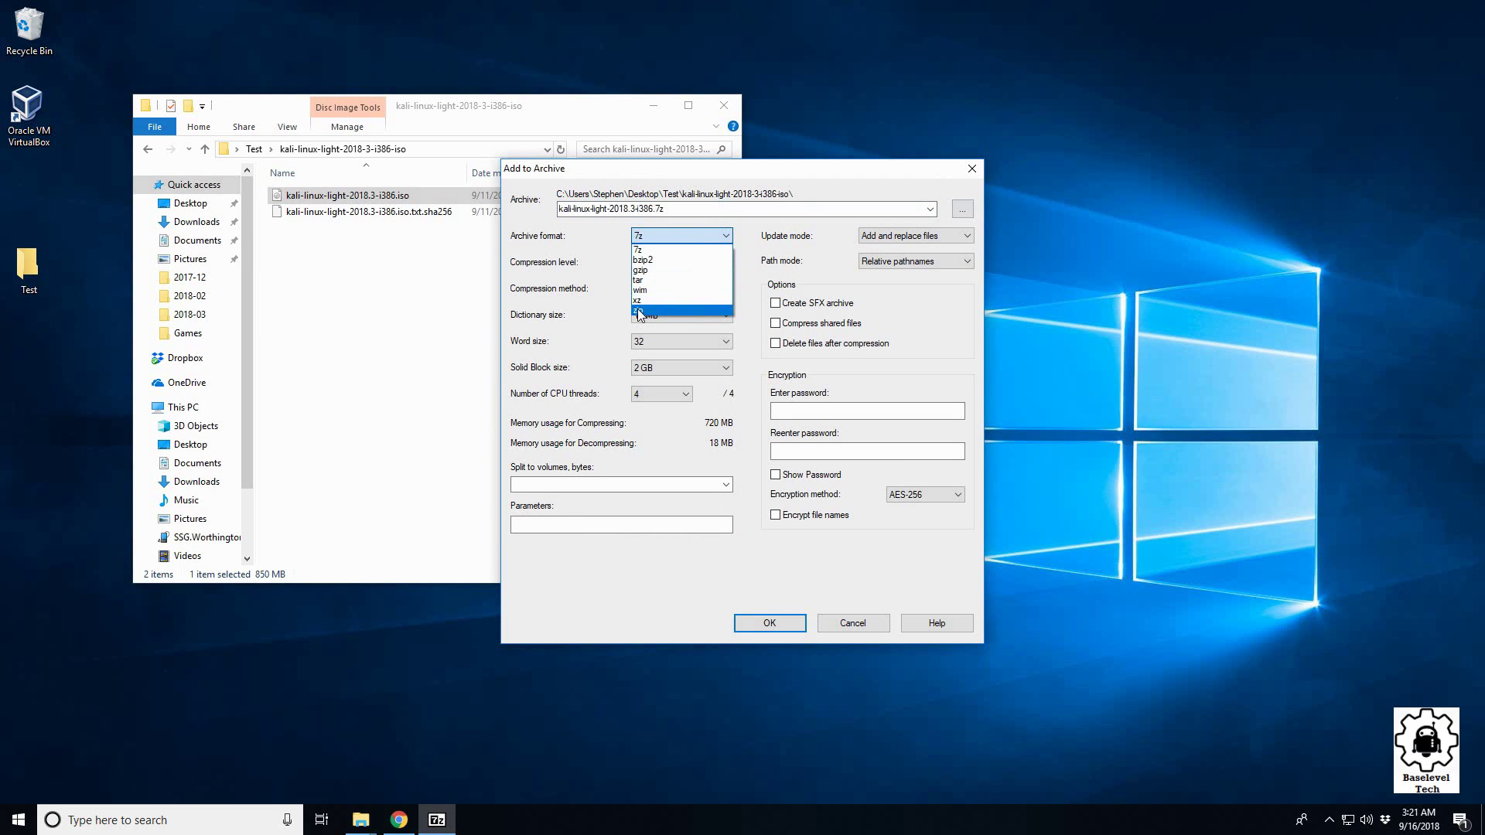
left_click(644, 251)
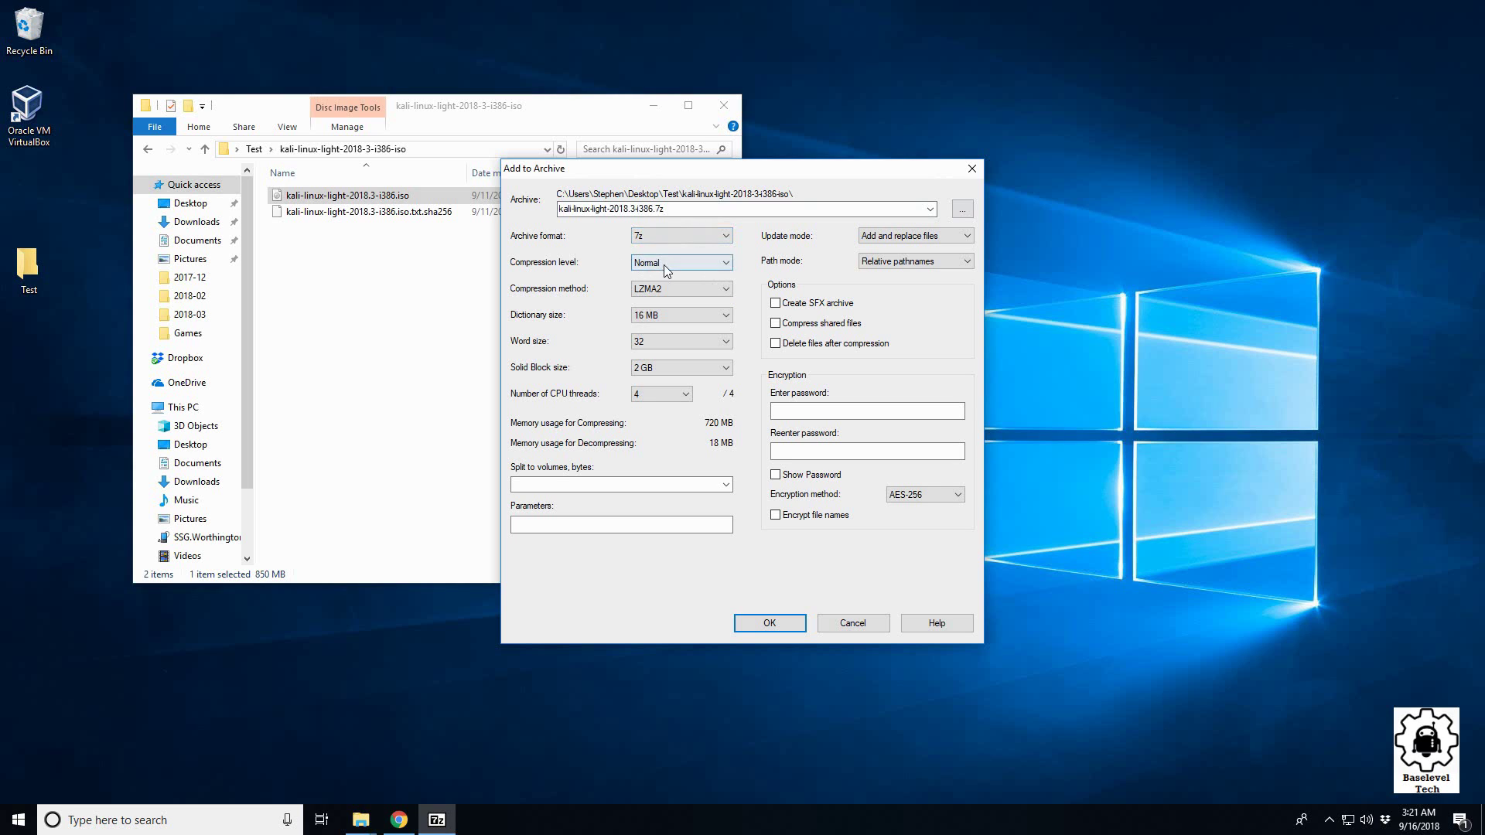
left_click(667, 270)
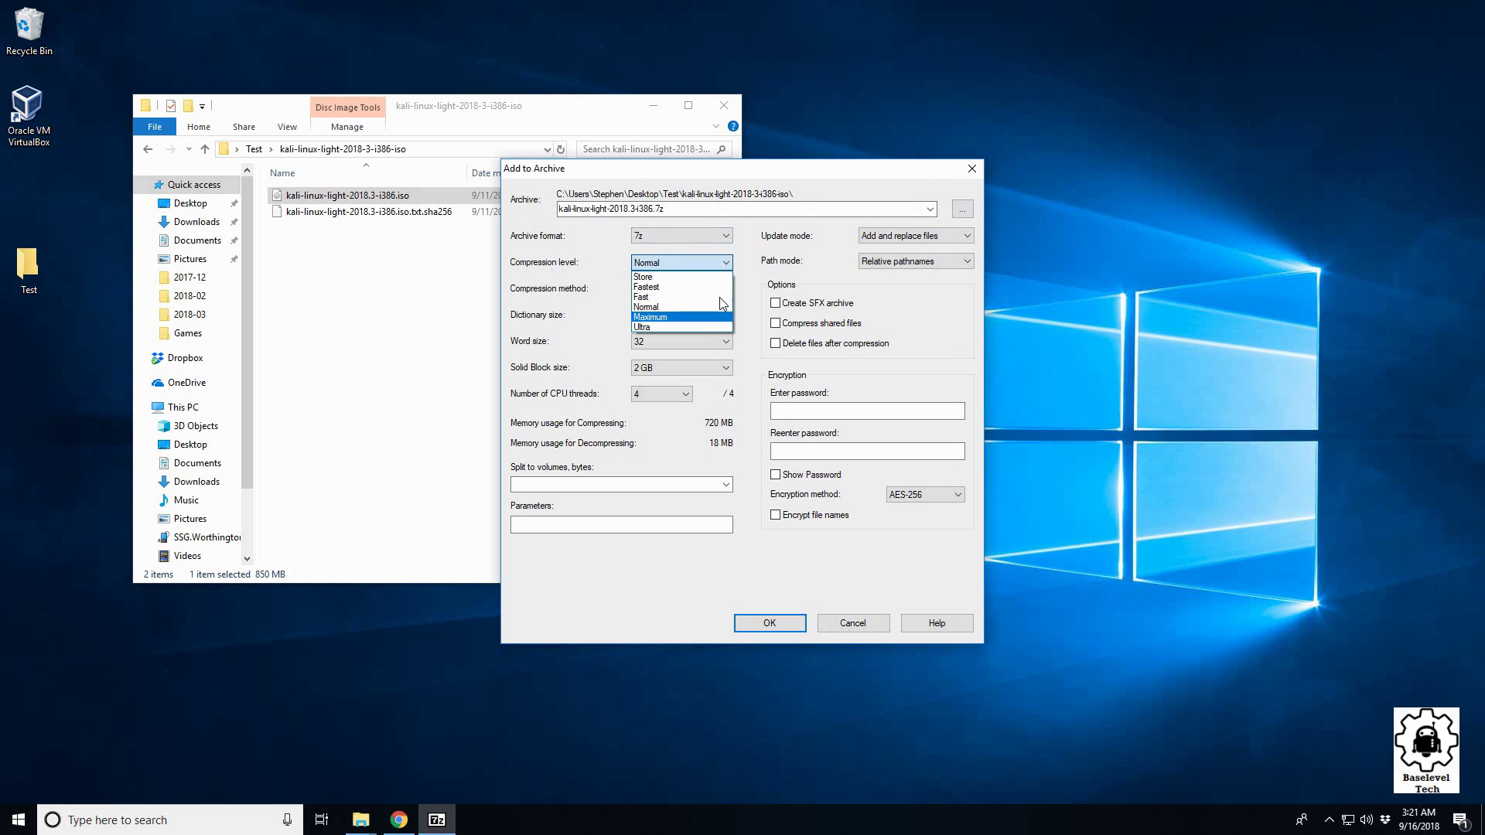
left_click(662, 318)
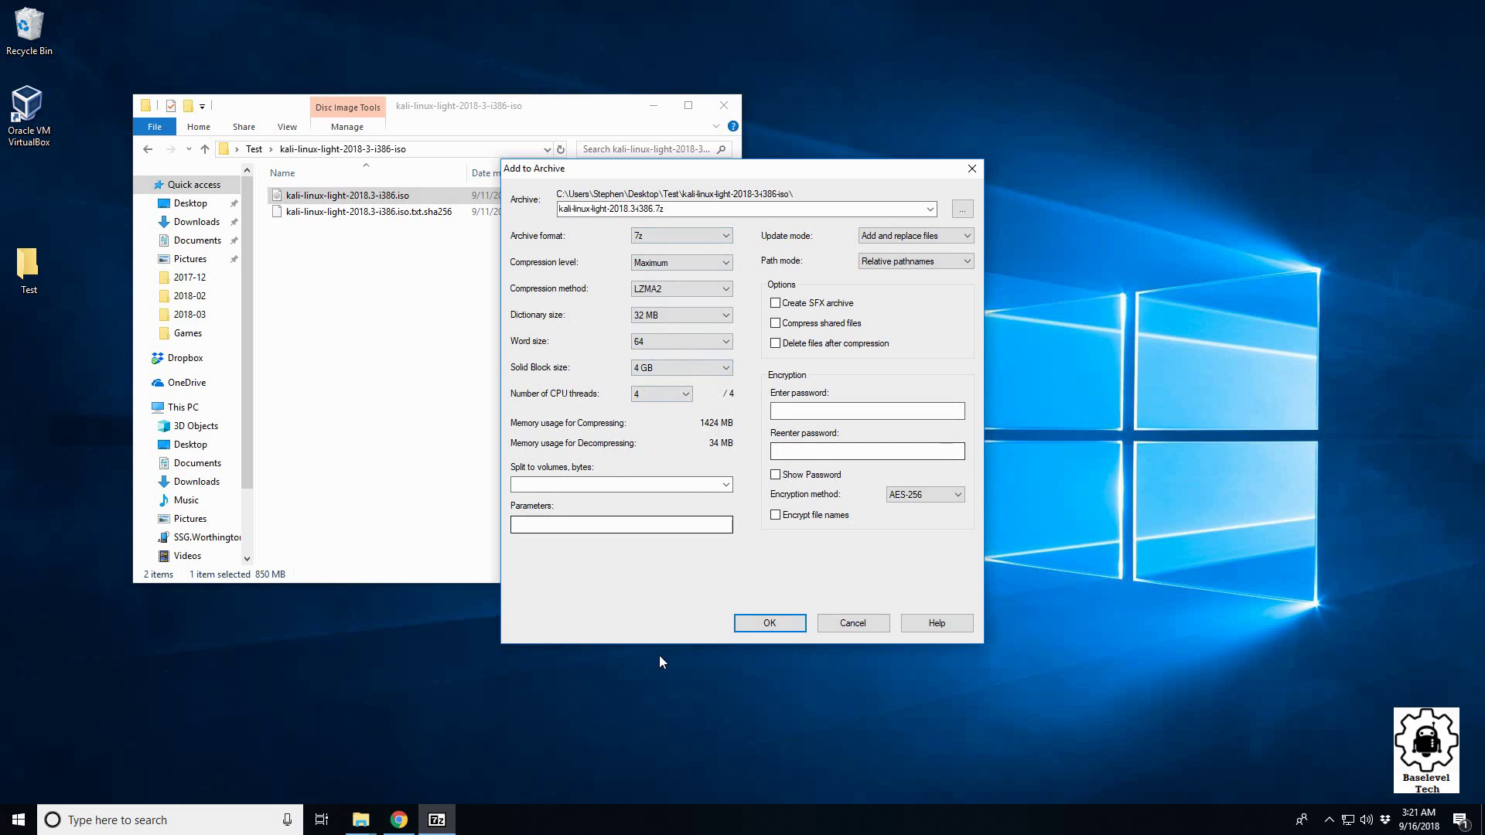
Step: Confirm the settings to create kali-linux-light-2018-3-i386.7z (850,019 KB) beside the ISO
left_click(788, 631)
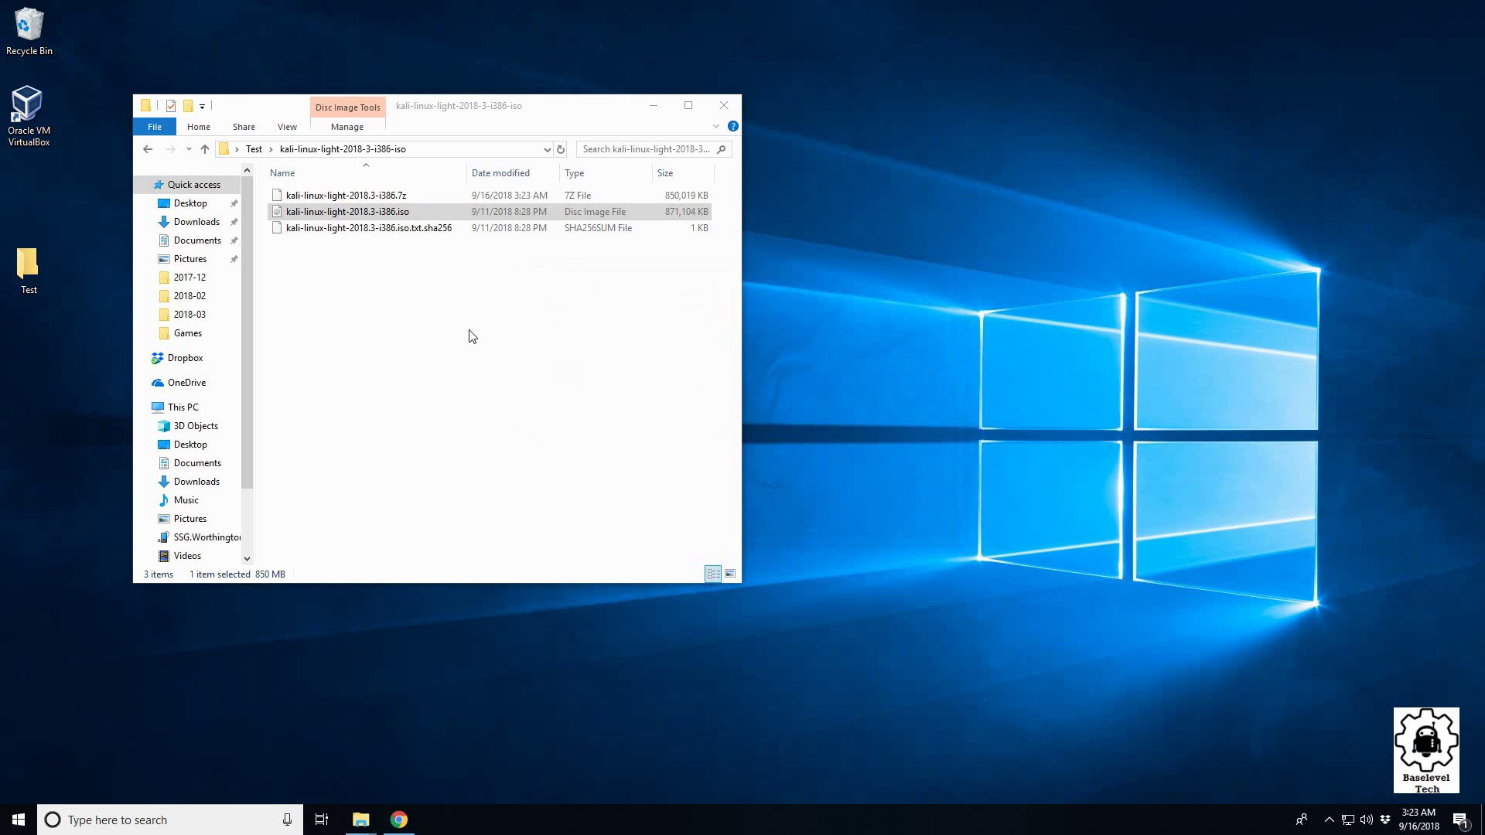
Step: Select the new .7z archive, then step back to Test and forward into the kali folder
left_click(483, 324)
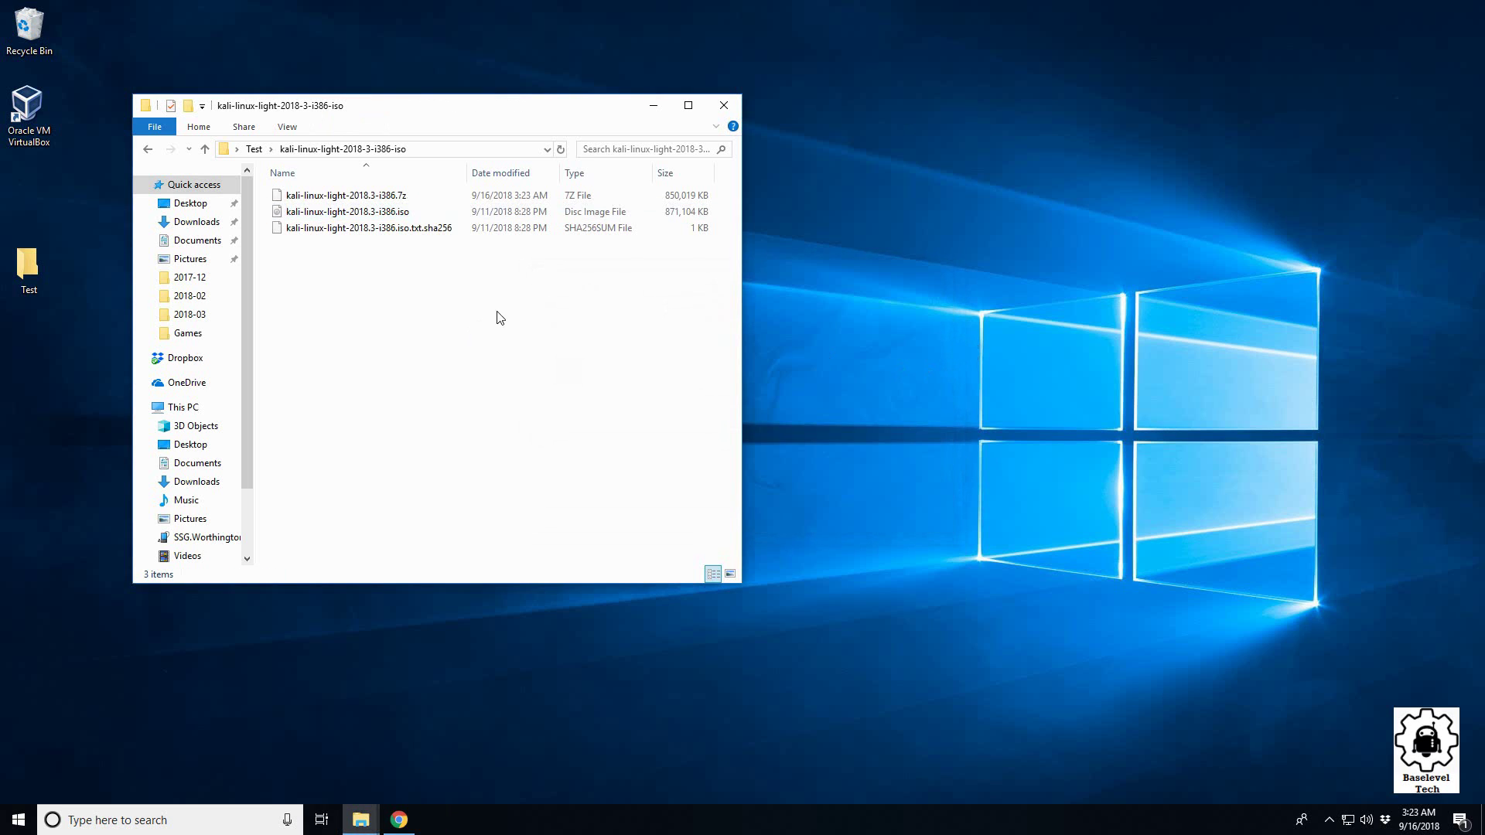
left_click(686, 197)
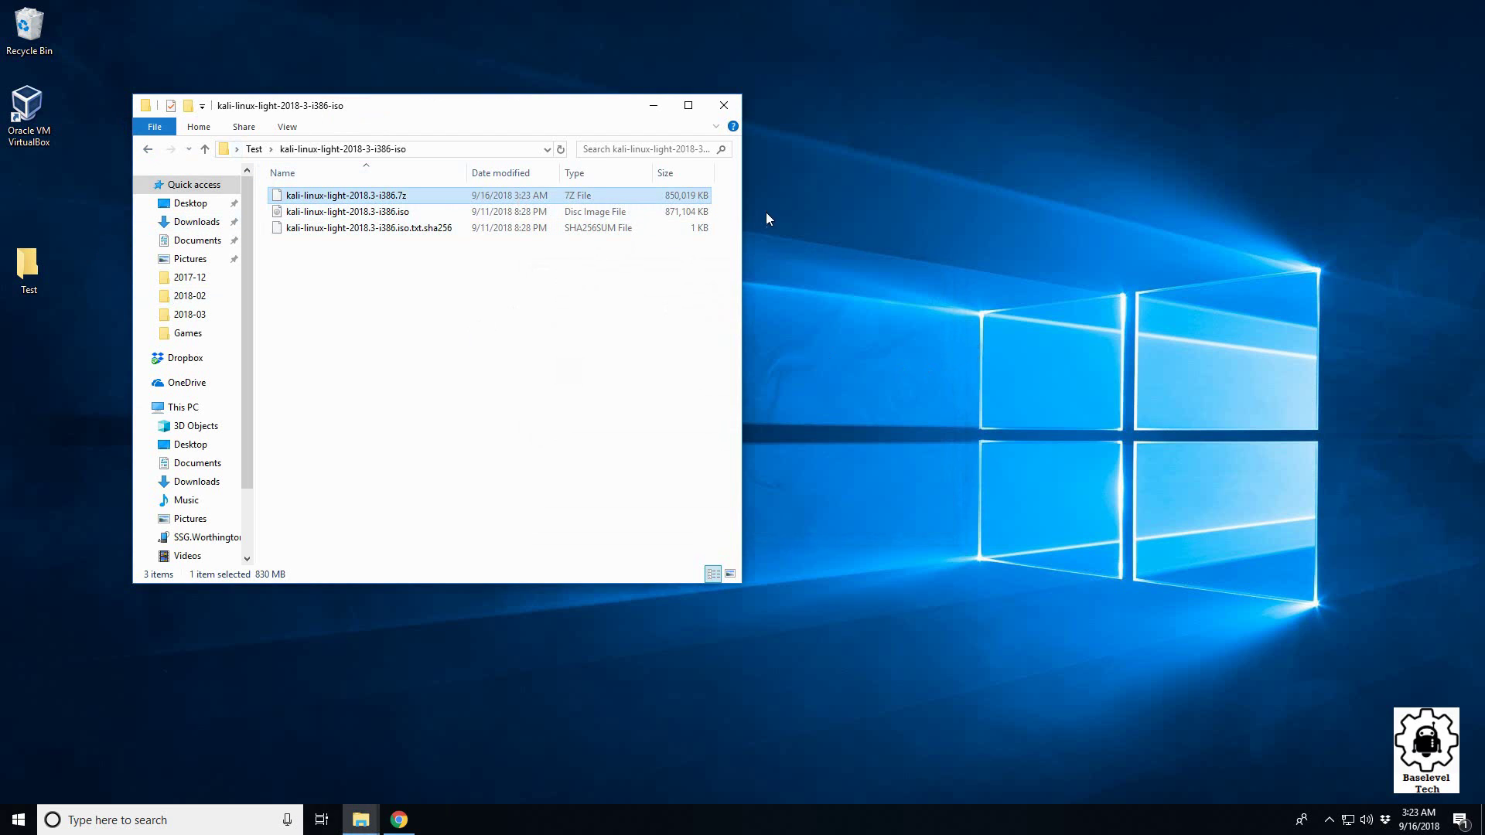
left_click(147, 152)
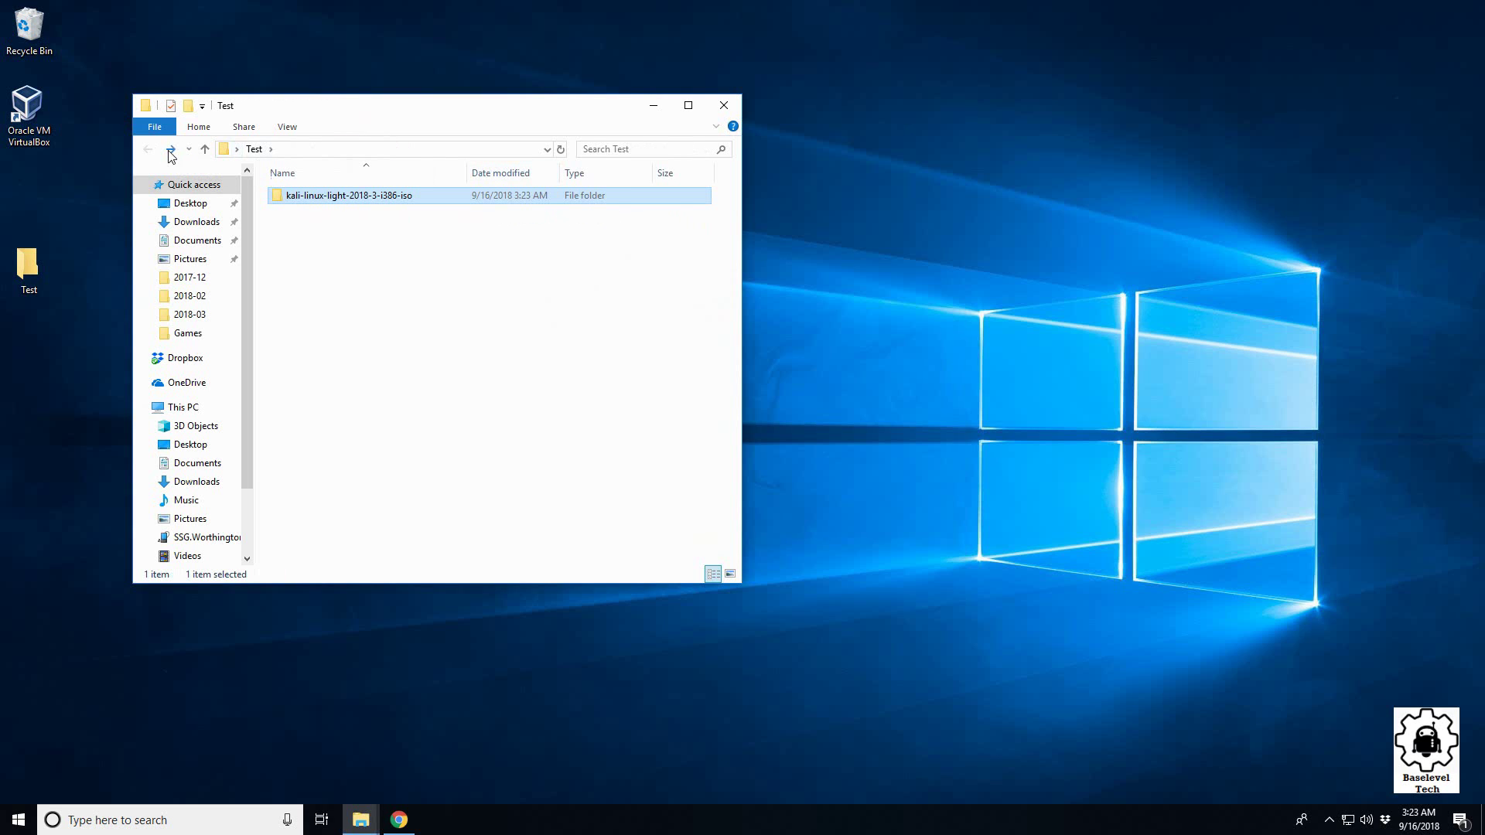
left_click(171, 151)
Step: Mount the Kali ISO as DVD Drive (H:), then return to the kali folder
left_click(392, 216)
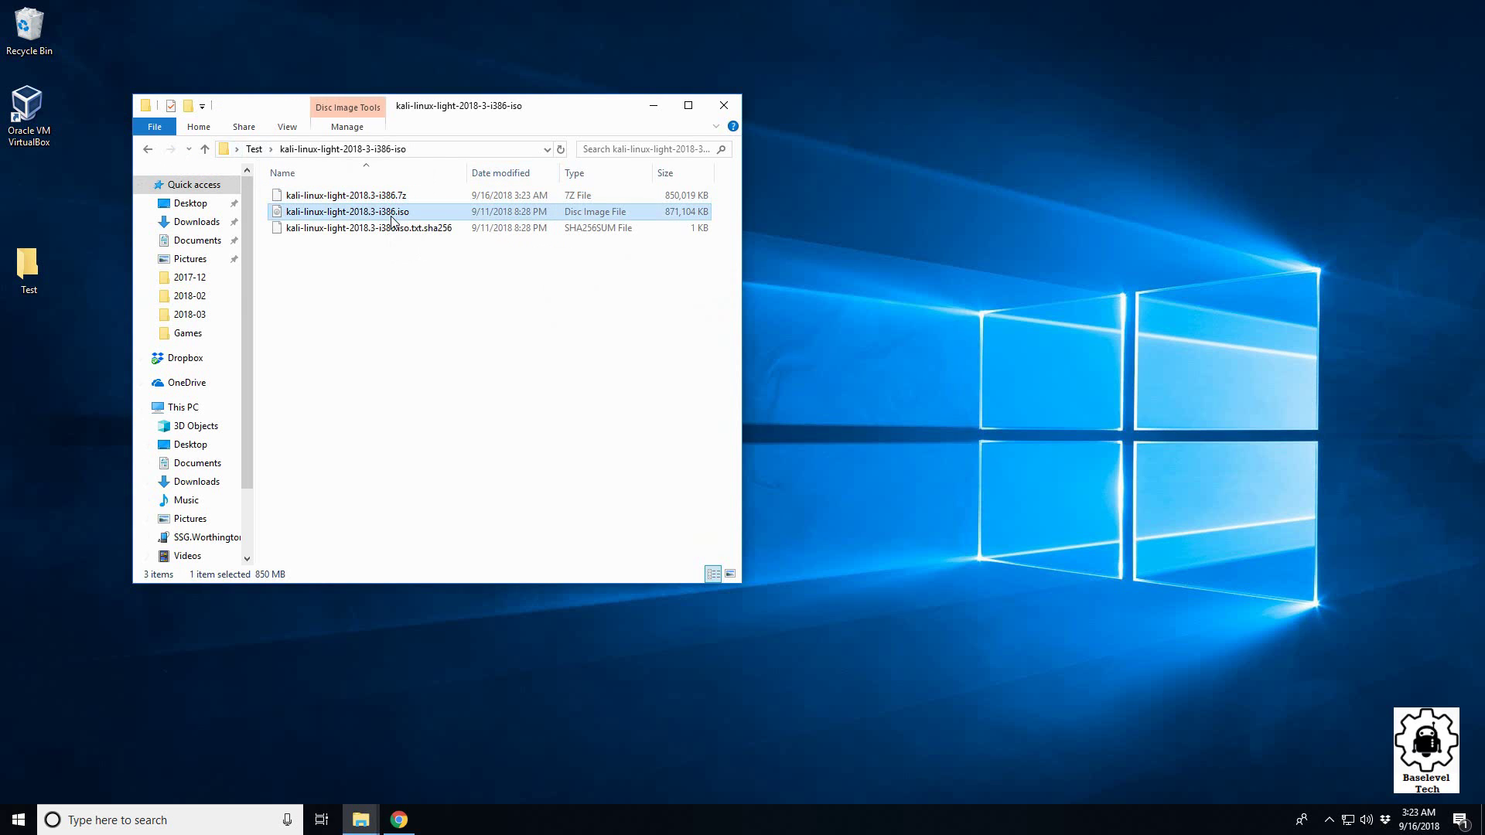
double_click(403, 216)
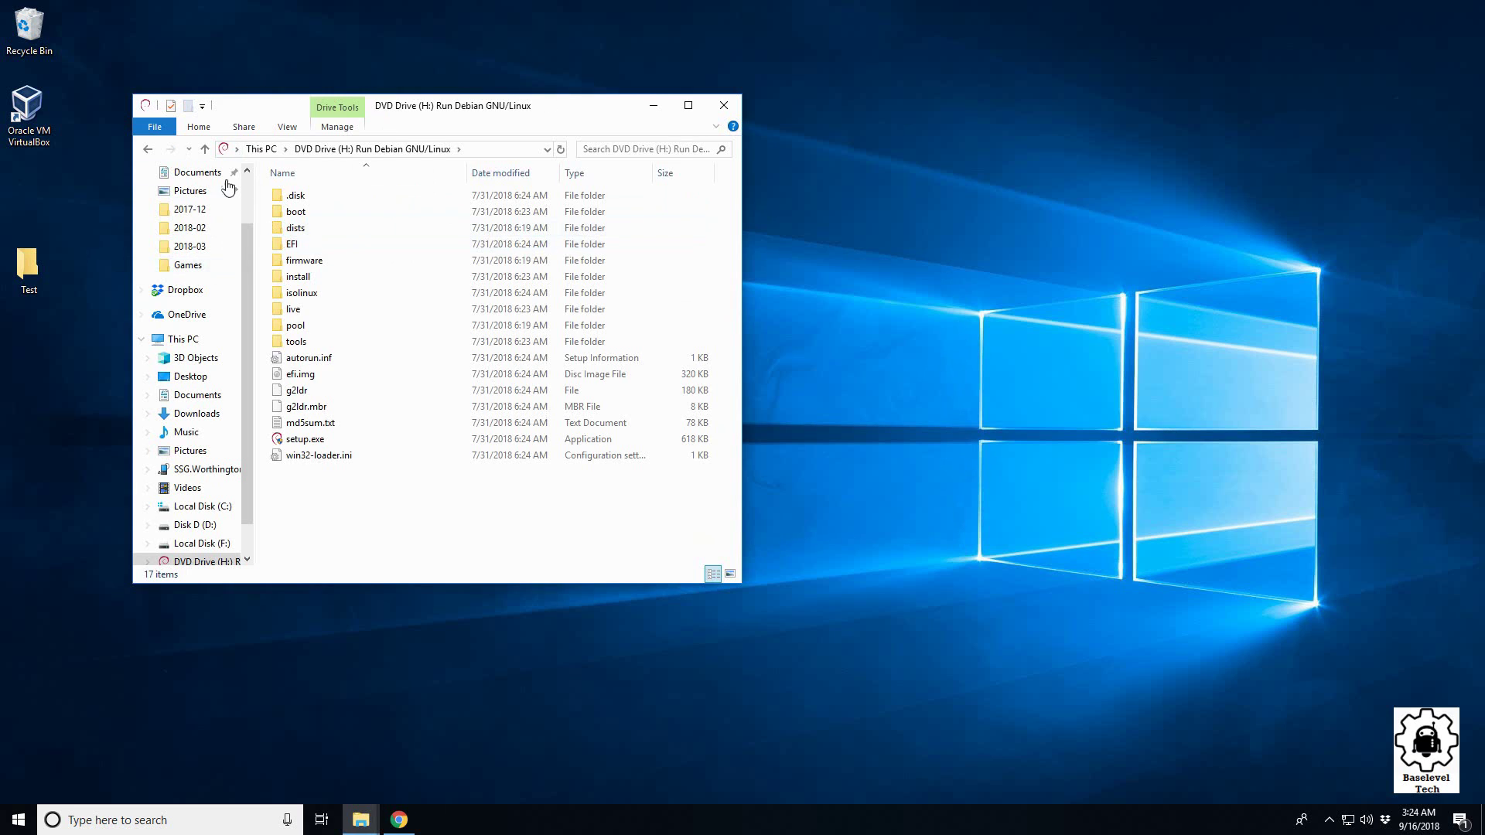
left_click(149, 151)
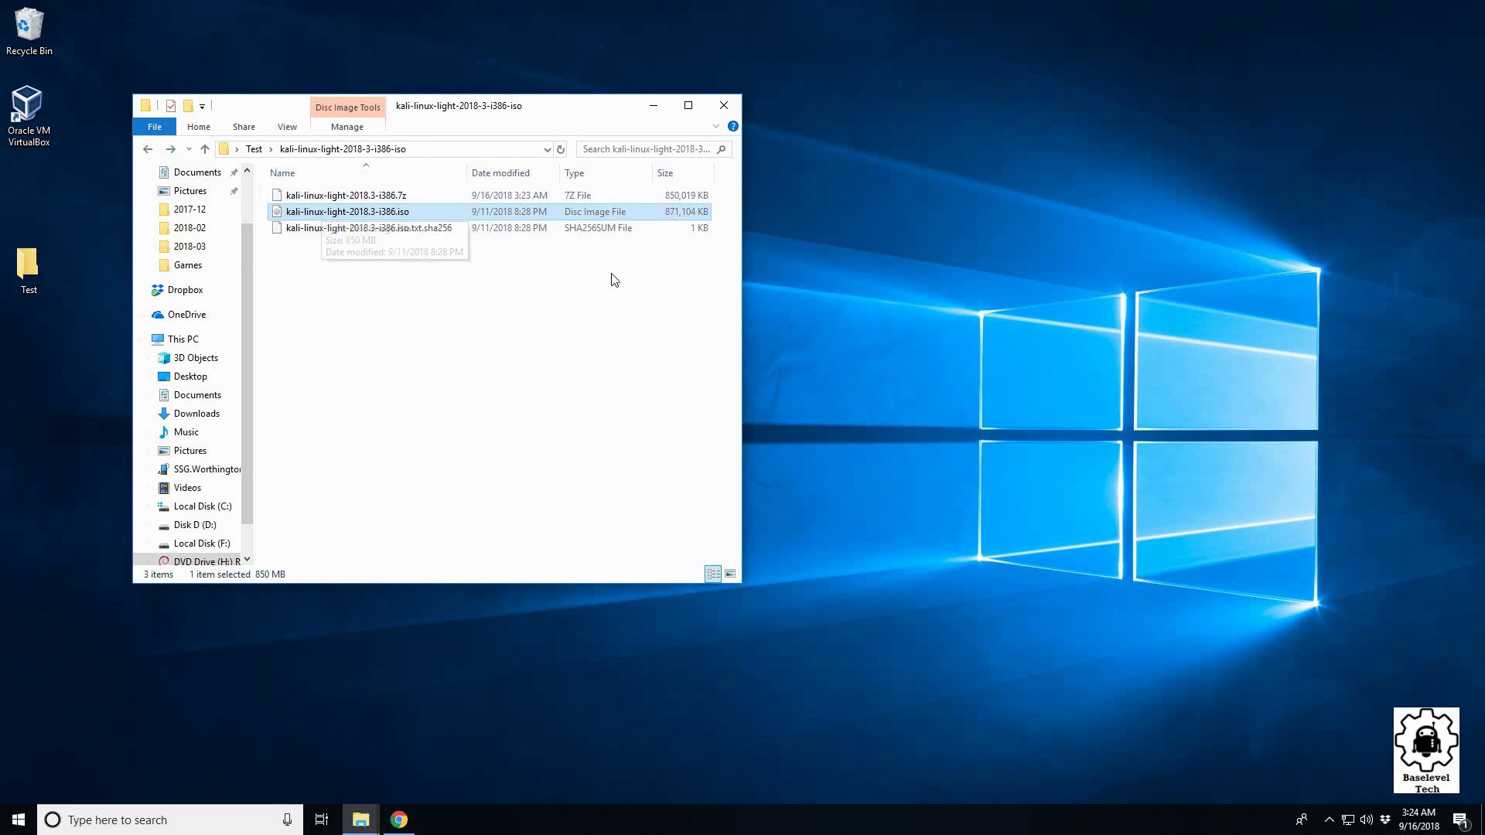
left_click(391, 243)
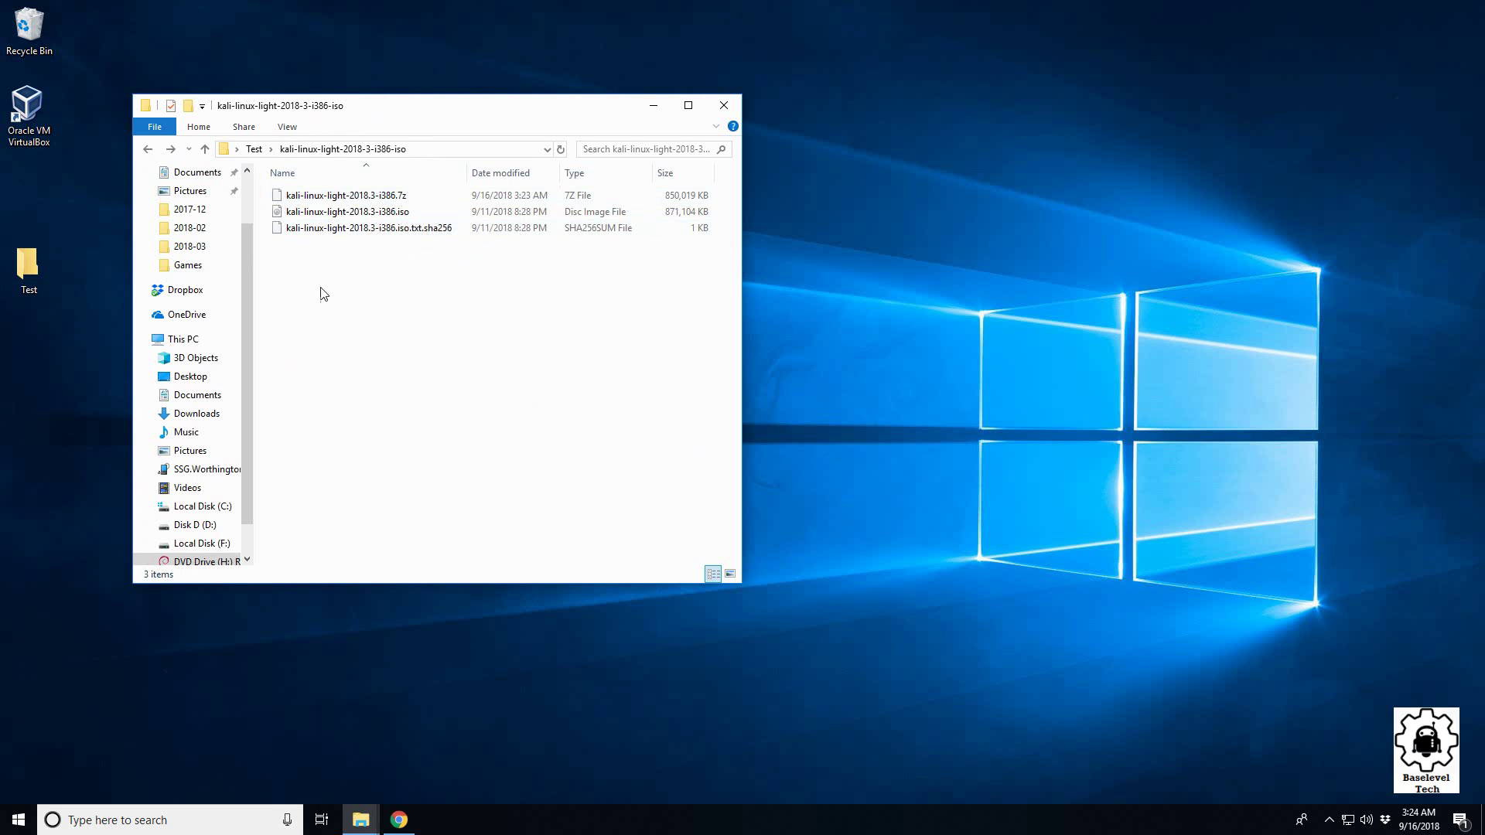
left_click(149, 150)
left_click(170, 150)
Step: Extract the .7z archive here with 7-Zip, declining to replace the existing ISO
left_click(407, 203)
right_click(407, 201)
mouse_move(558, 225)
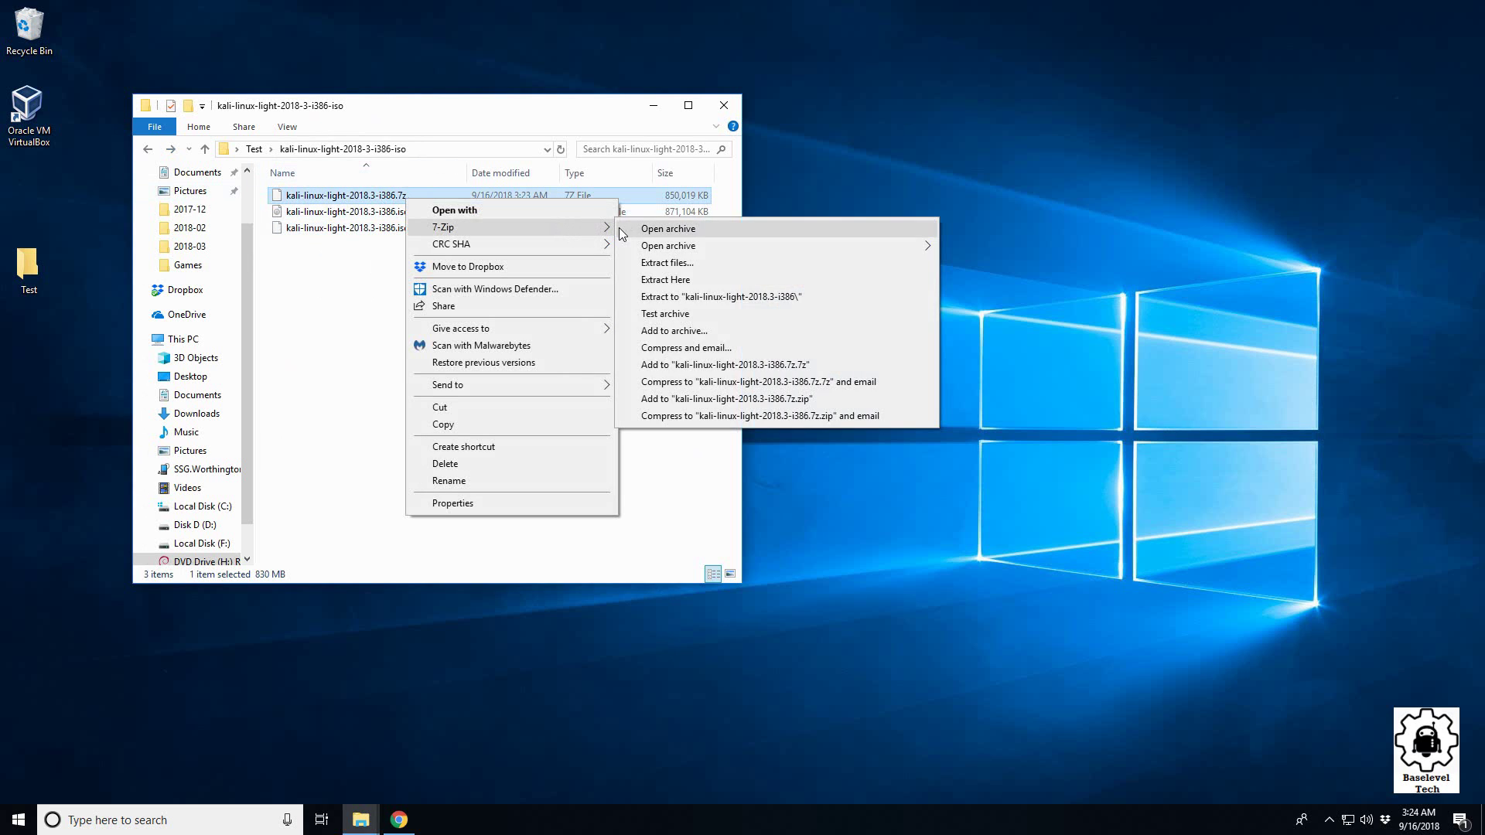
left_click(681, 279)
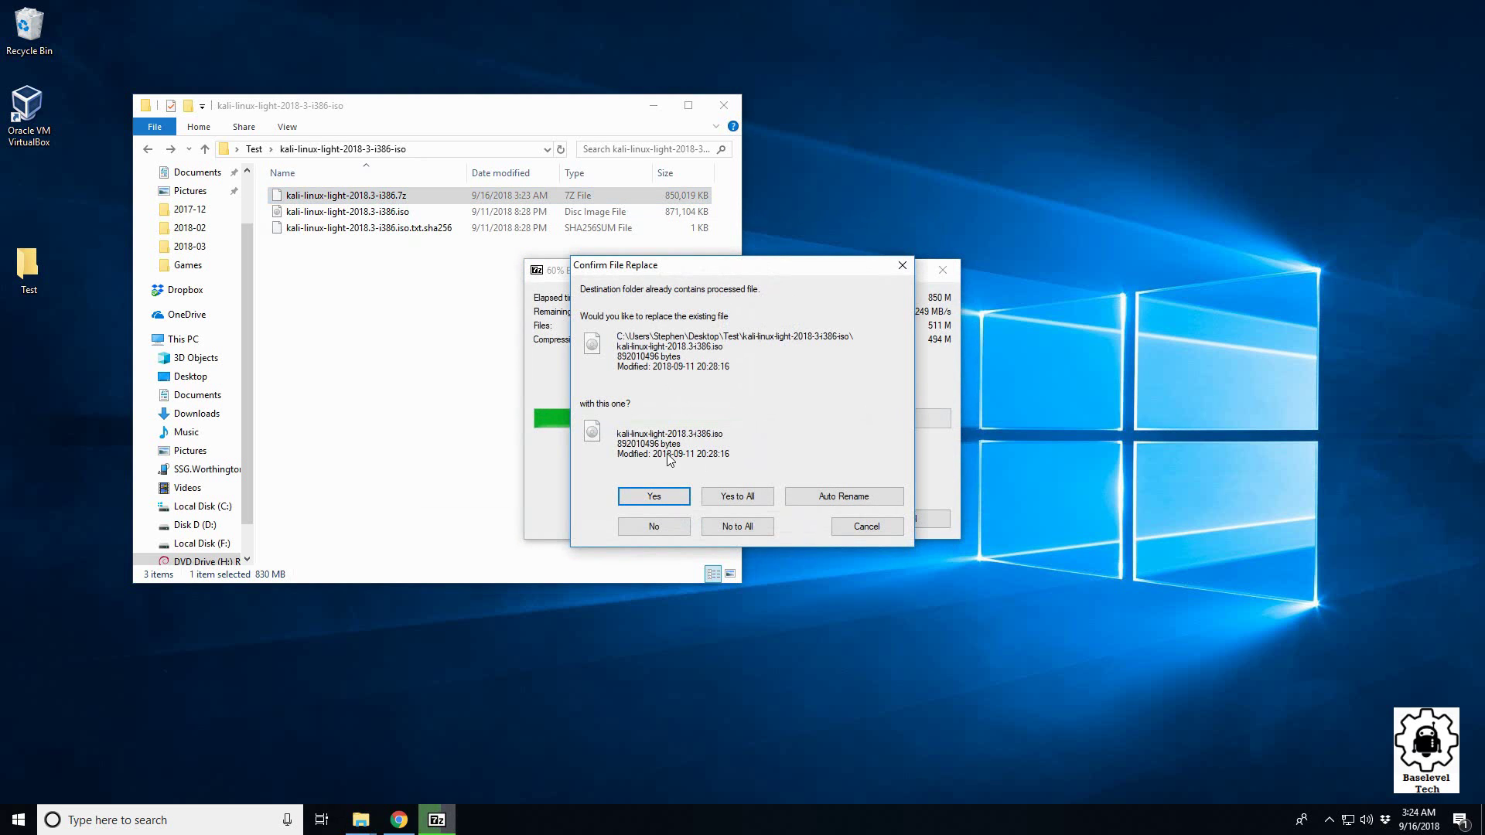
left_click_drag(770, 263, 881, 113)
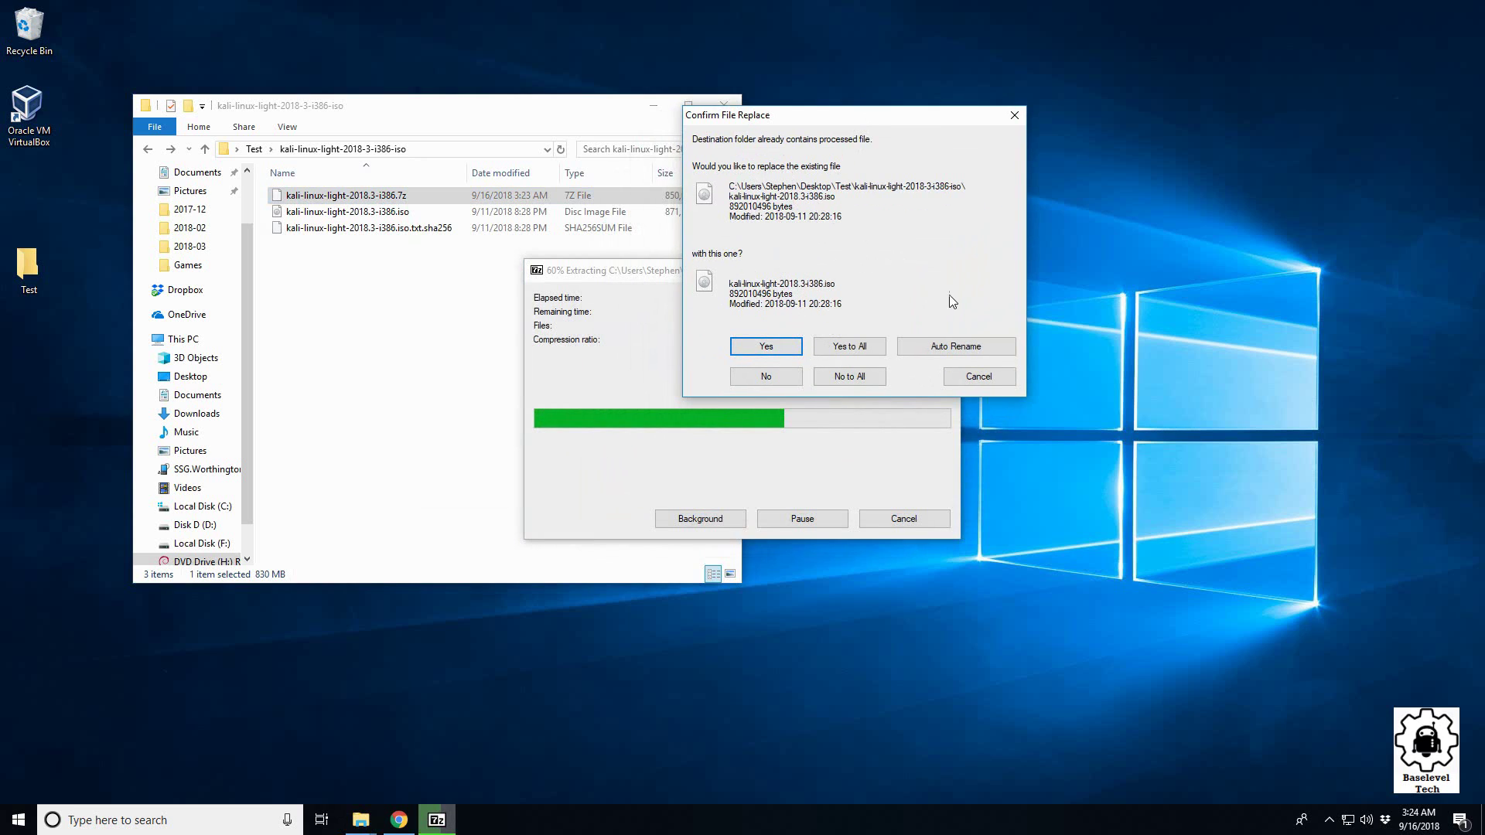
left_click(773, 377)
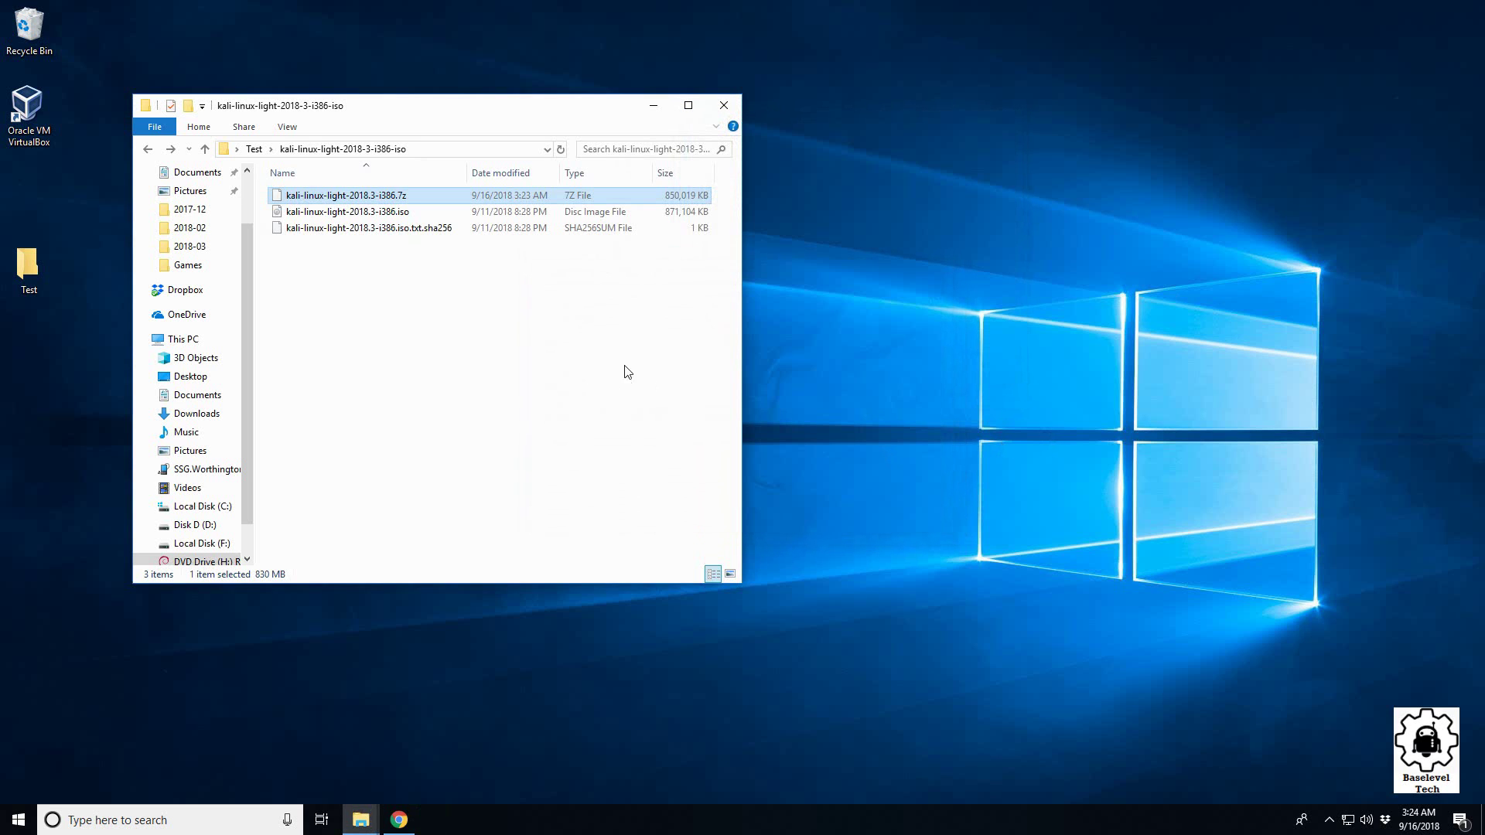
left_click(378, 213)
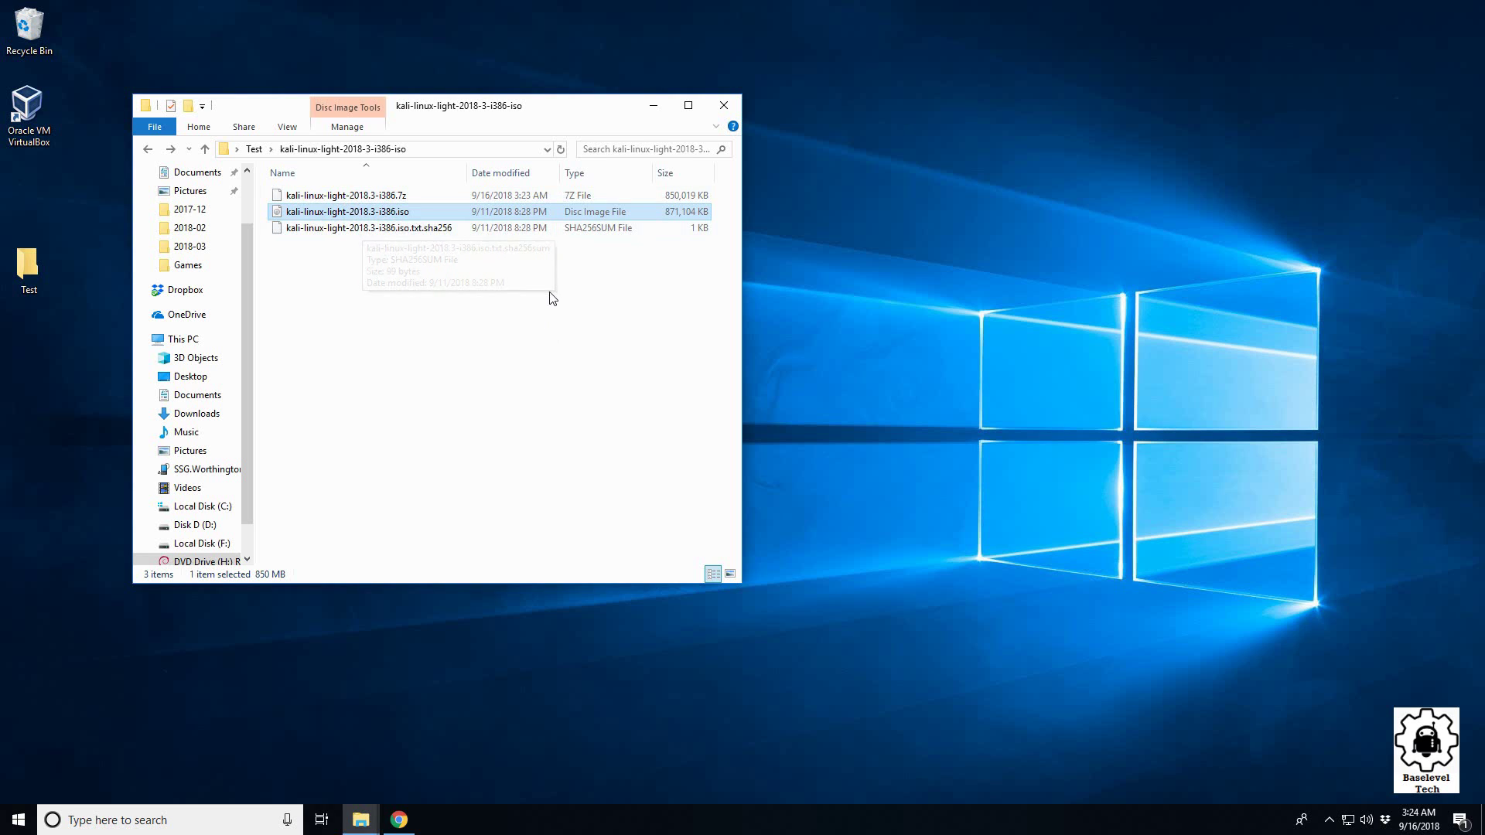
left_click(398, 204)
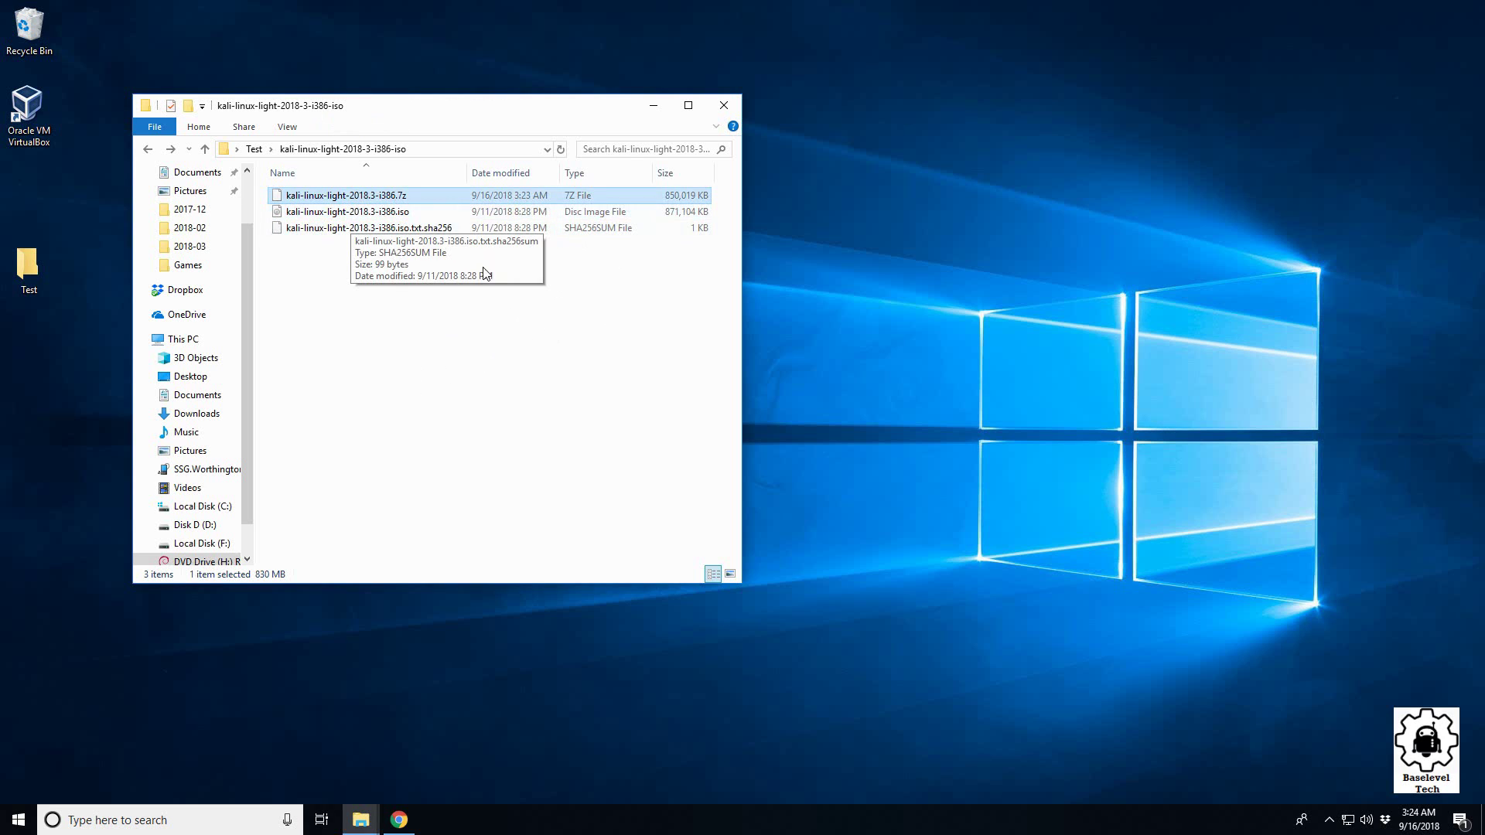
right_click(413, 198)
left_click(338, 248)
left_click(342, 200)
right_click(343, 200)
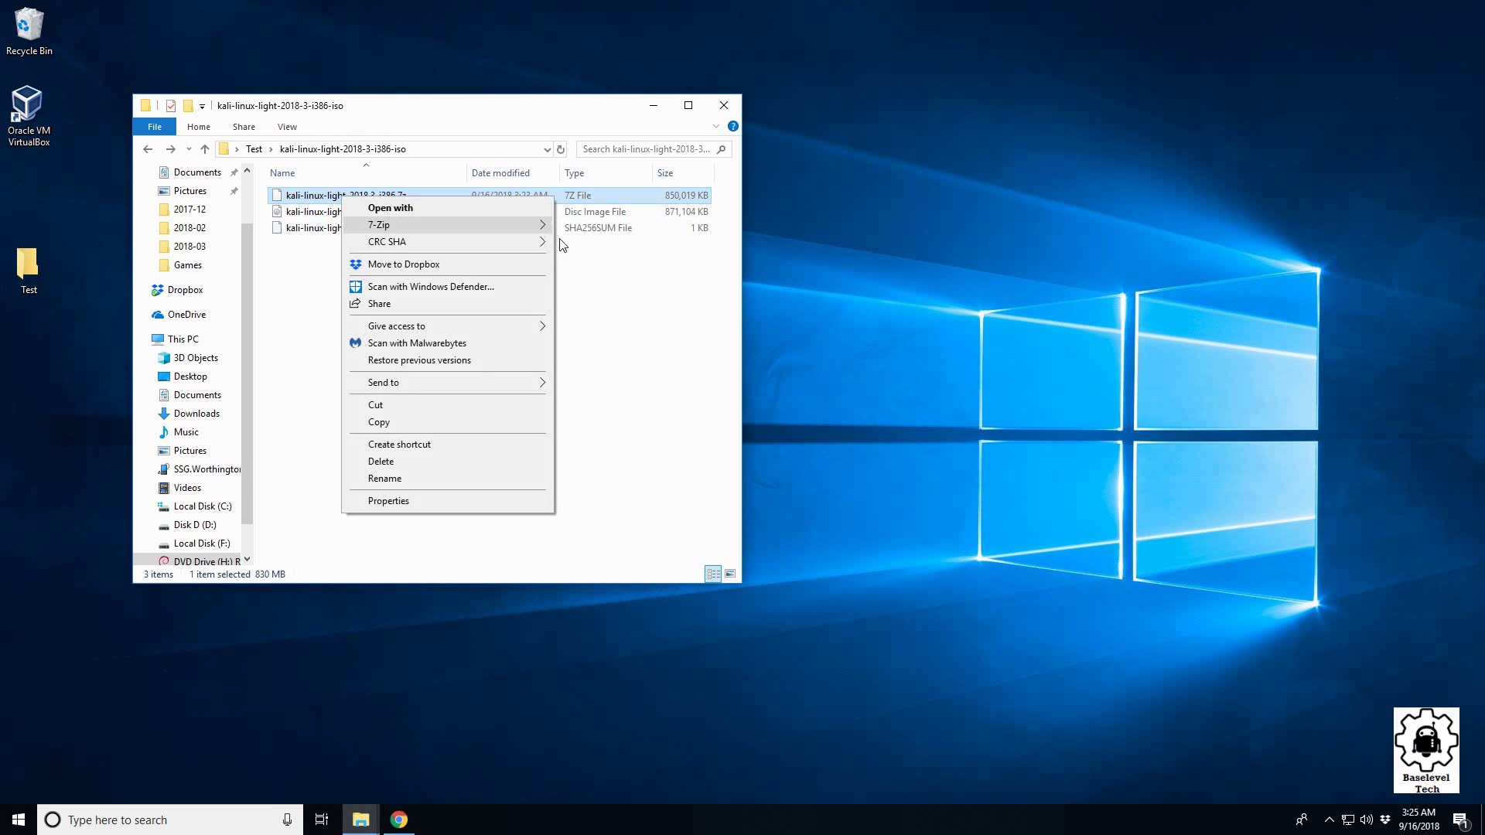
left_click(654, 318)
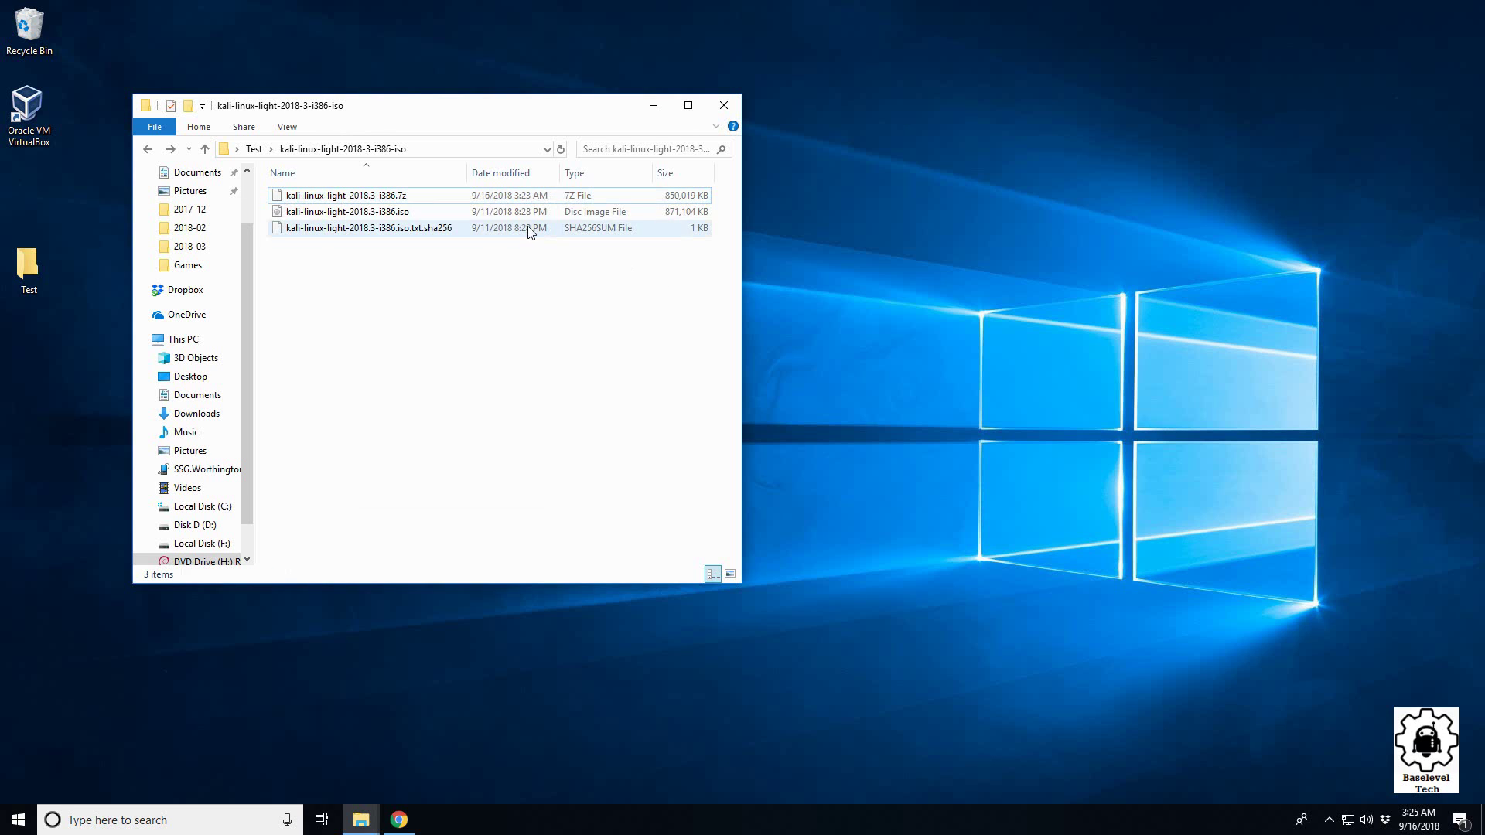
left_click(403, 213)
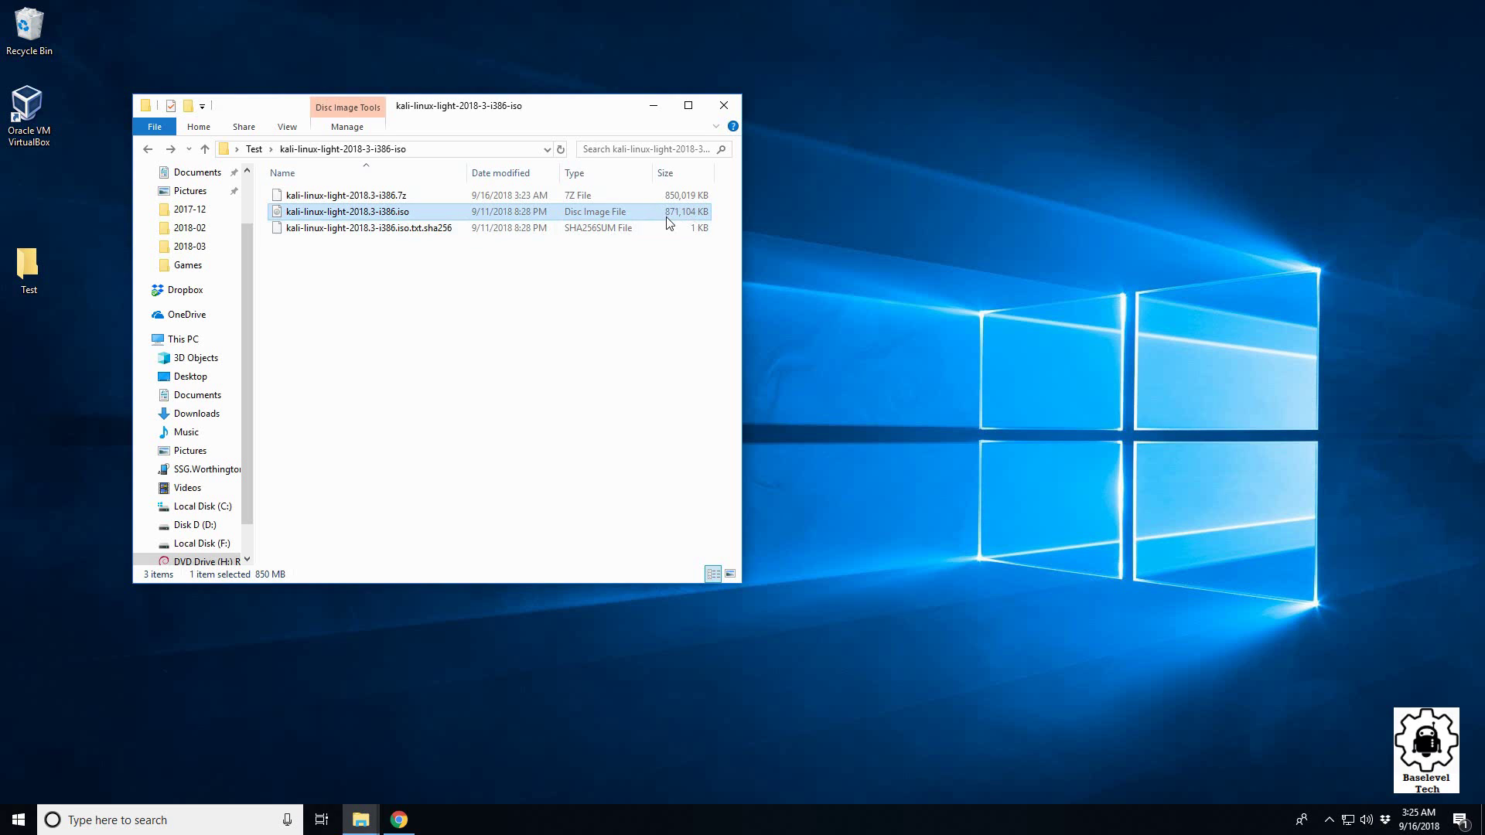